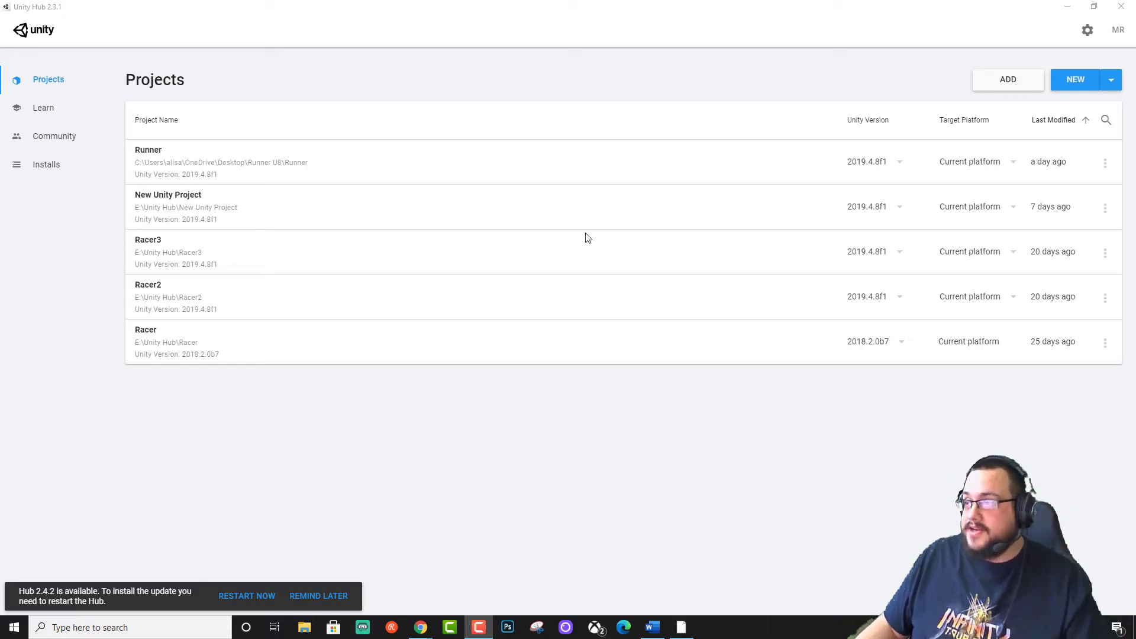
Create a new 3D project named 'Standard Assets Project' saved to the Desktop folder
left_click(1075, 83)
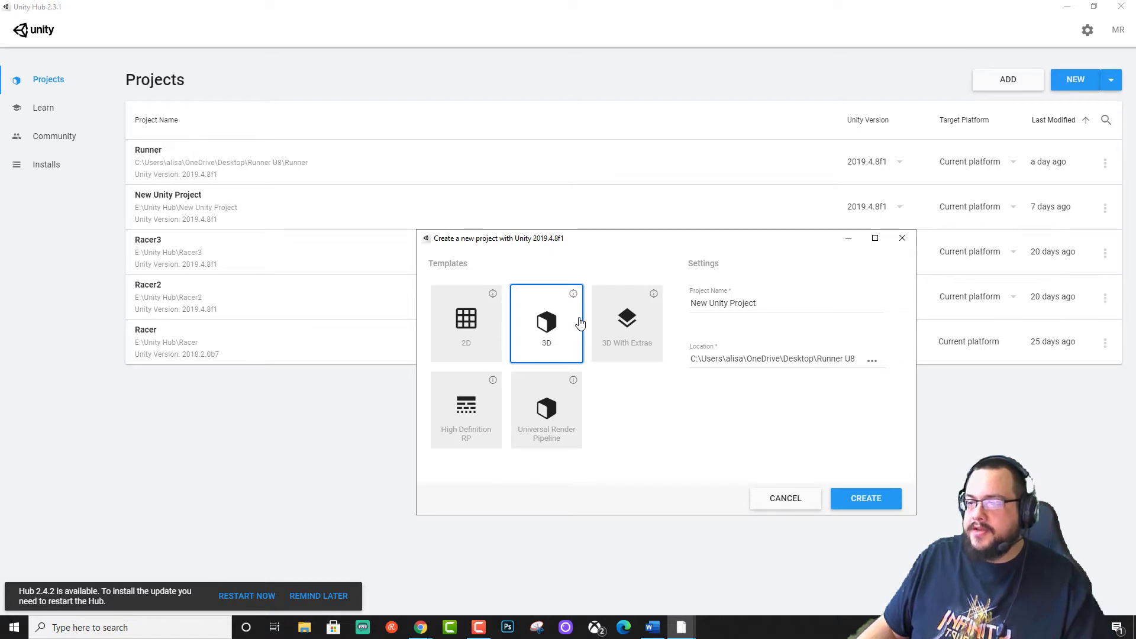
triple_click(770, 302)
type("Sta")
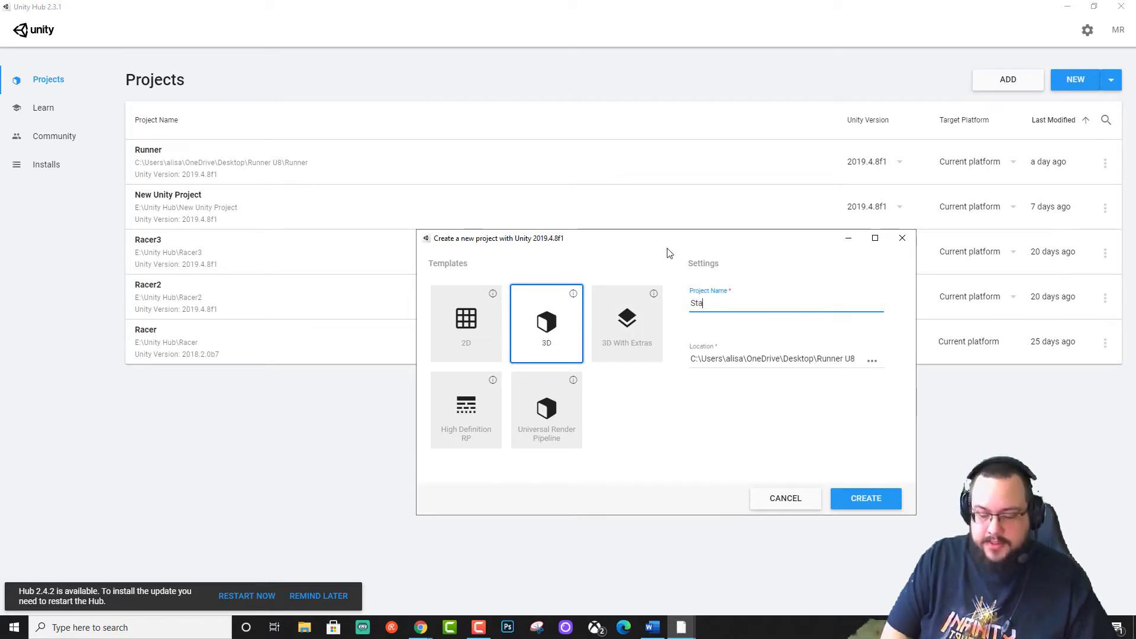
type("ndard Assets ")
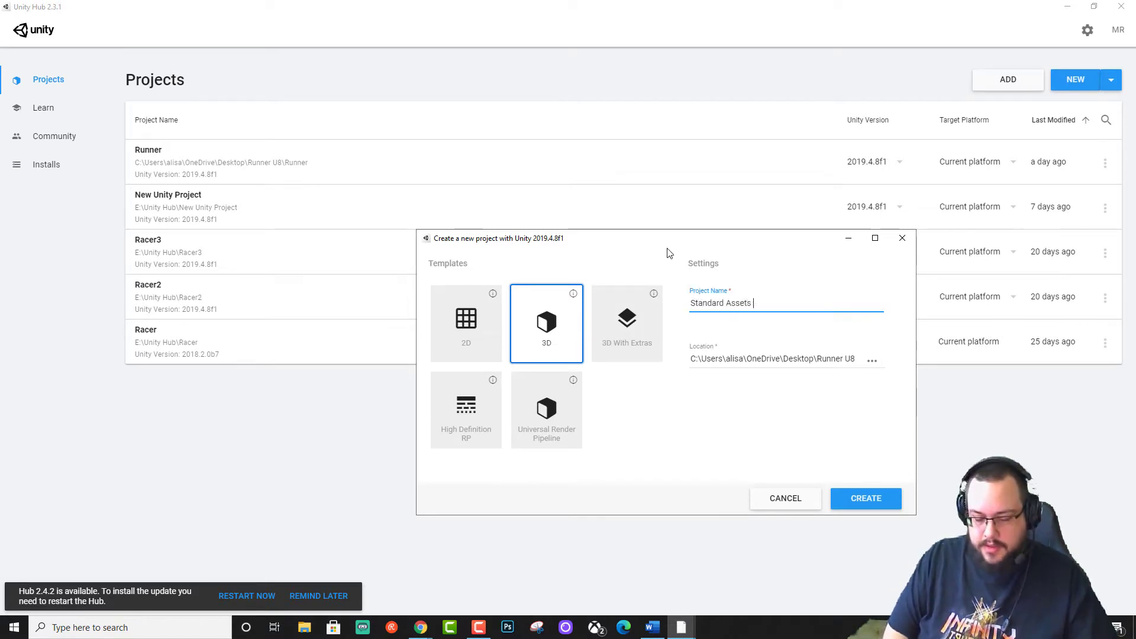
type("Project")
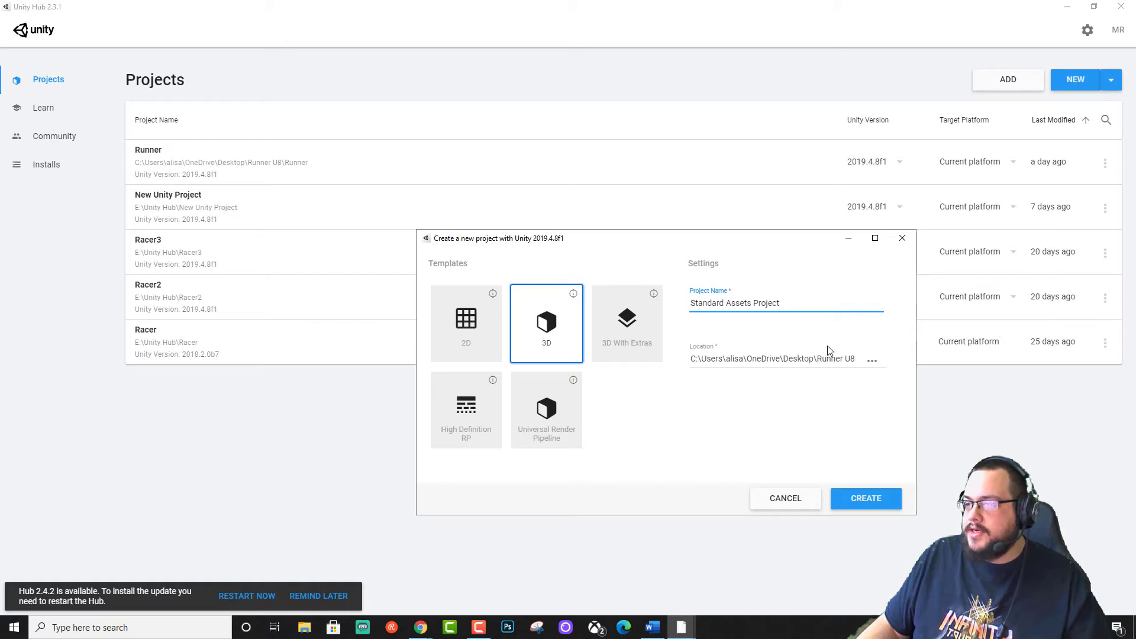
left_click(872, 364)
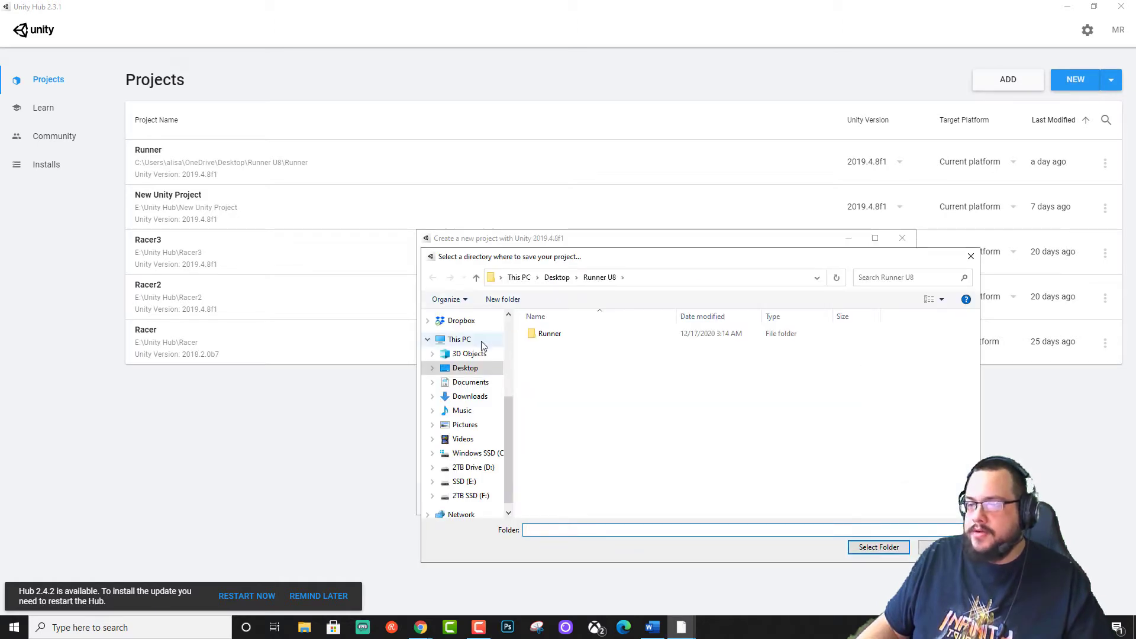
left_click(465, 367)
left_click(878, 546)
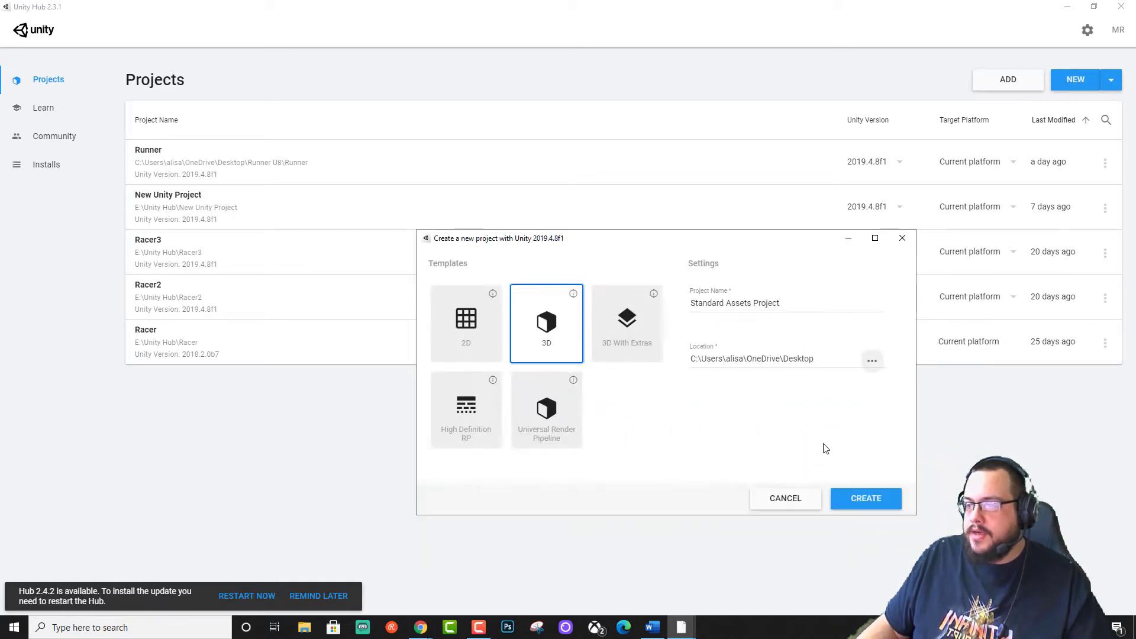
left_click(871, 503)
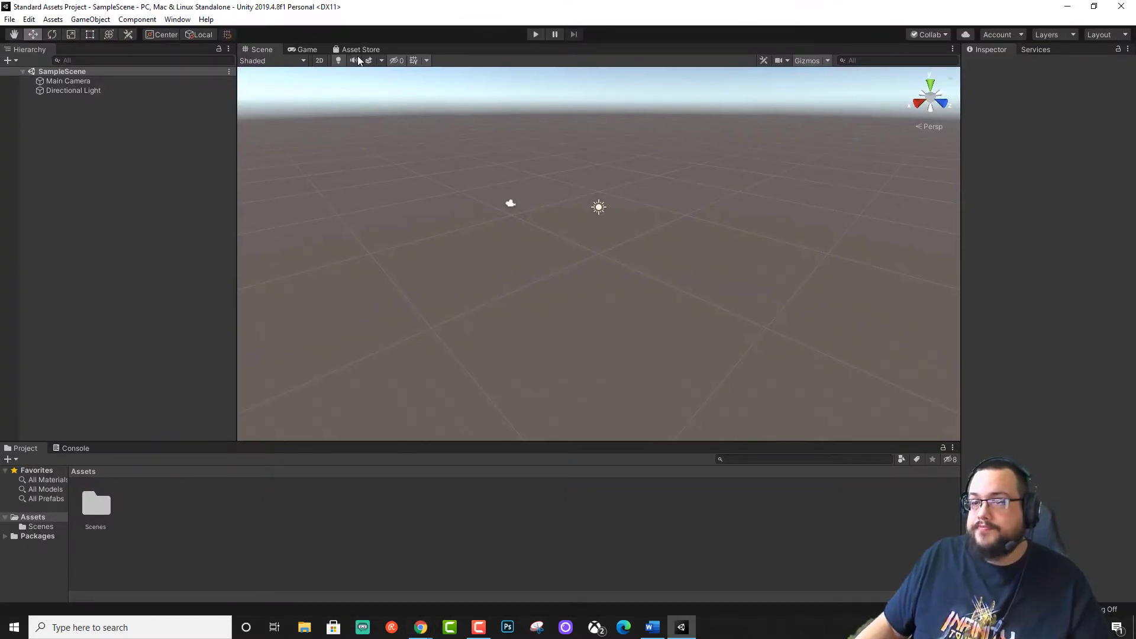
Search the Asset Store for 'standard assets' and import the Standard Assets (for Unity 2018.4) package
left_click(342, 49)
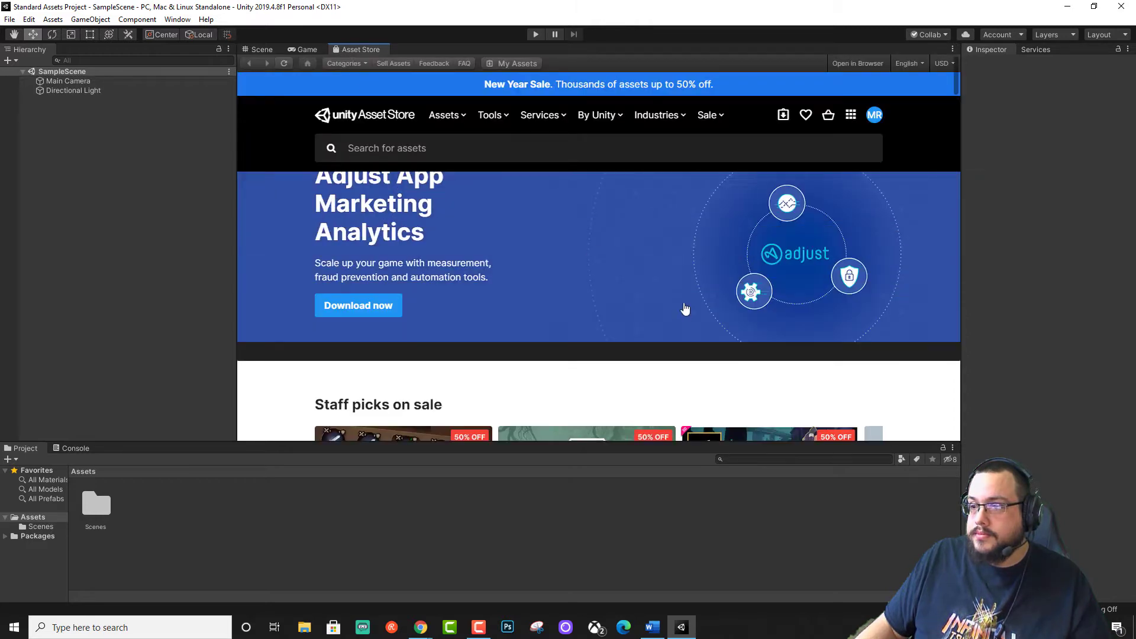
left_click(589, 155)
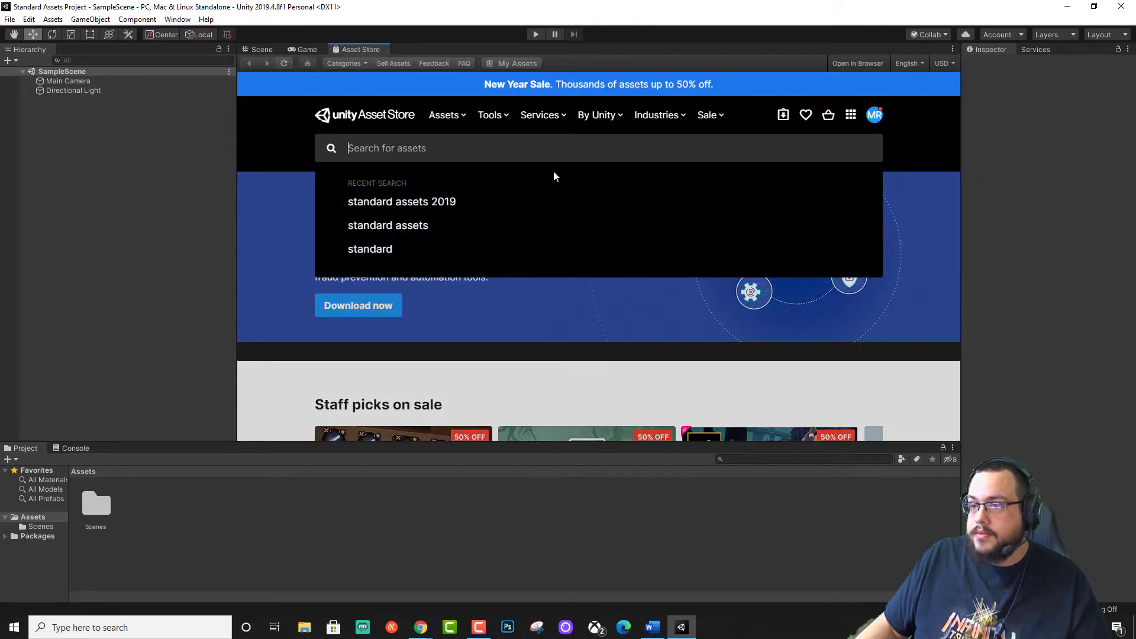
left_click(400, 224)
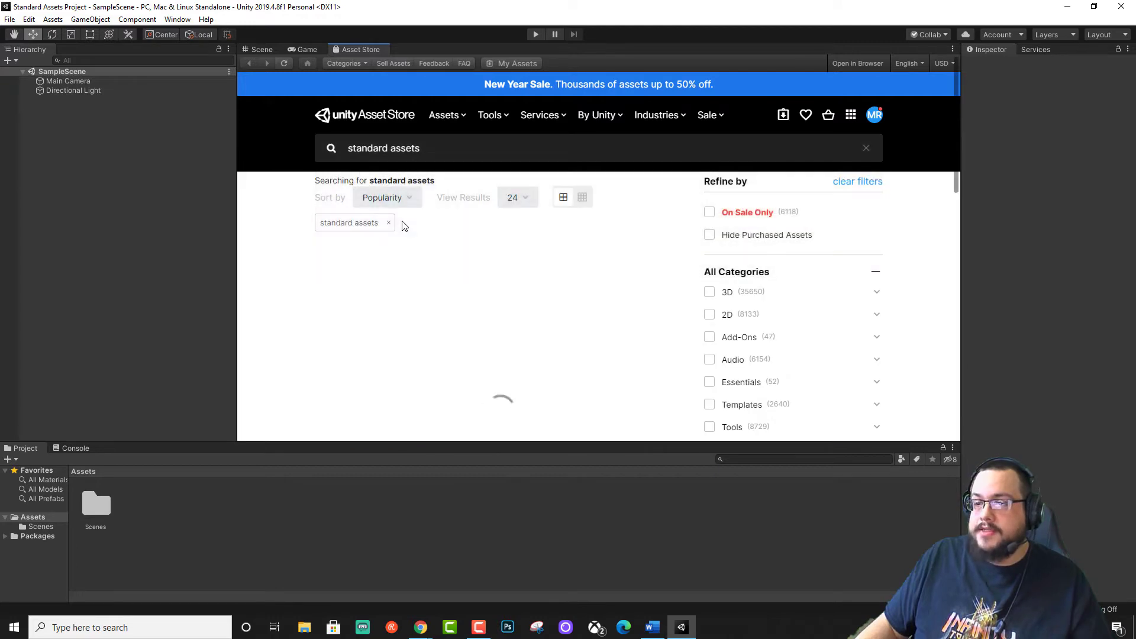
scroll(421, 234, "down", 4)
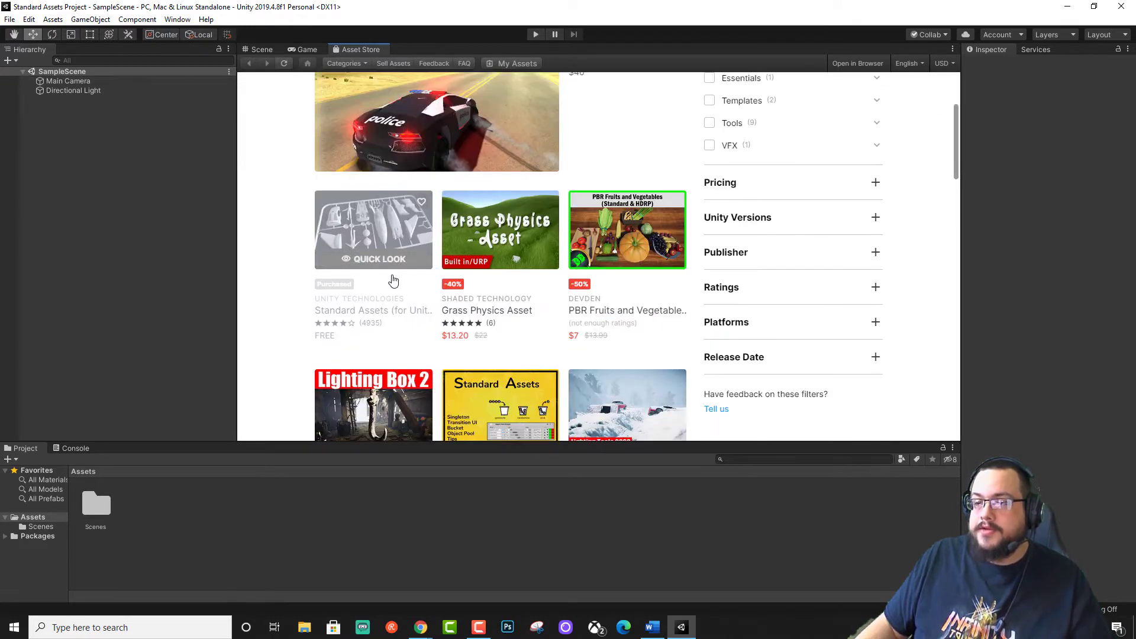
left_click(376, 308)
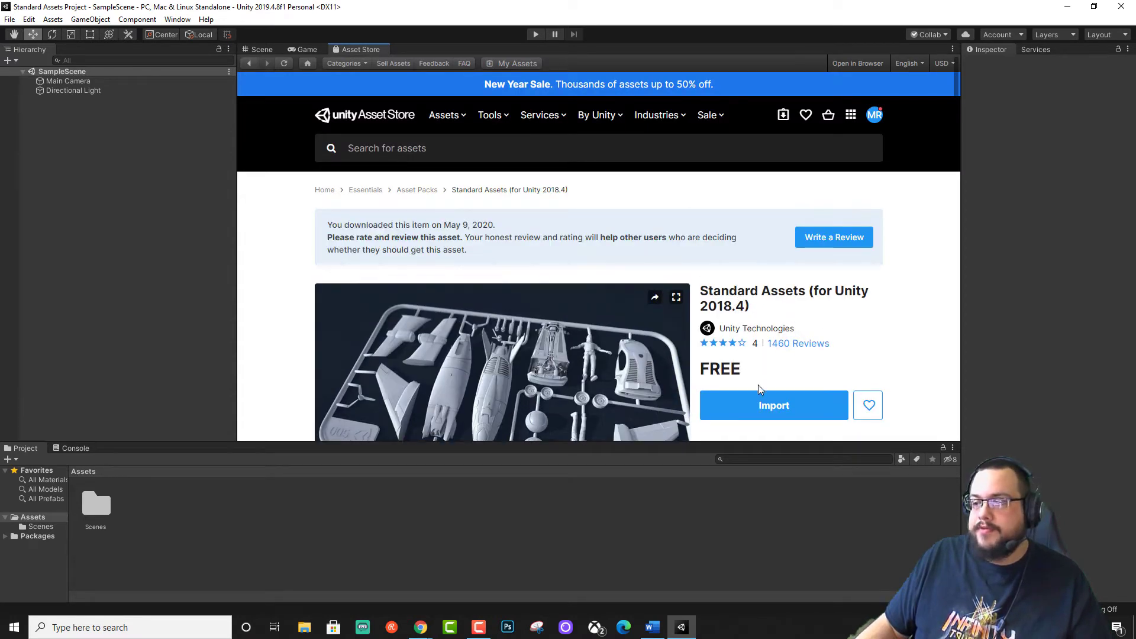
left_click(769, 406)
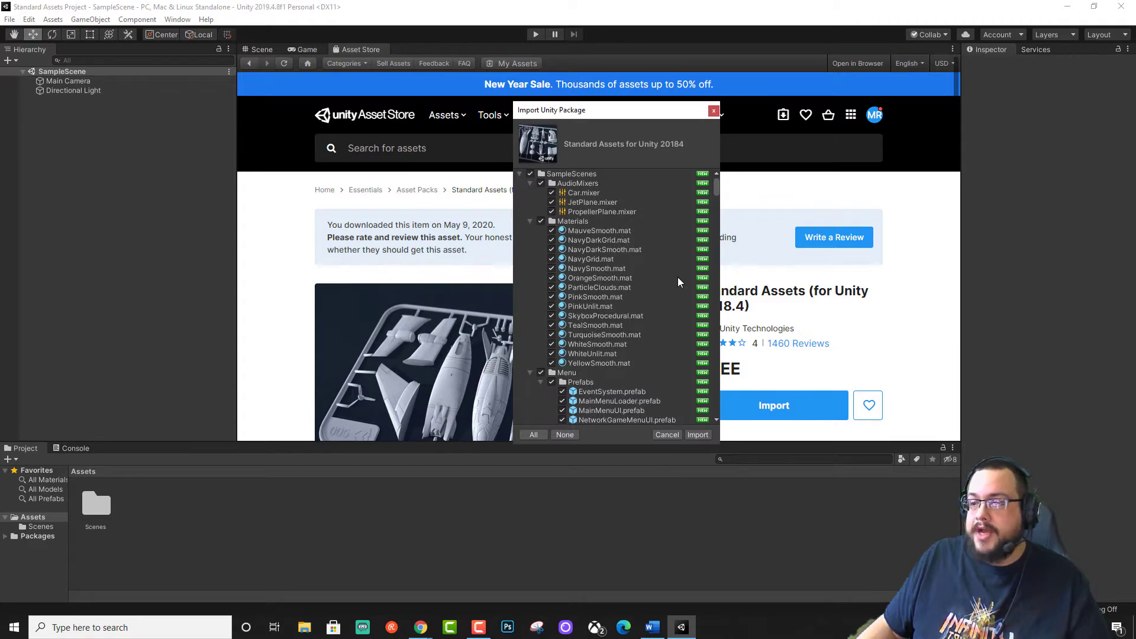
Import every Standard Assets package file, leaving all items checked
scroll(679, 290, "down", 10)
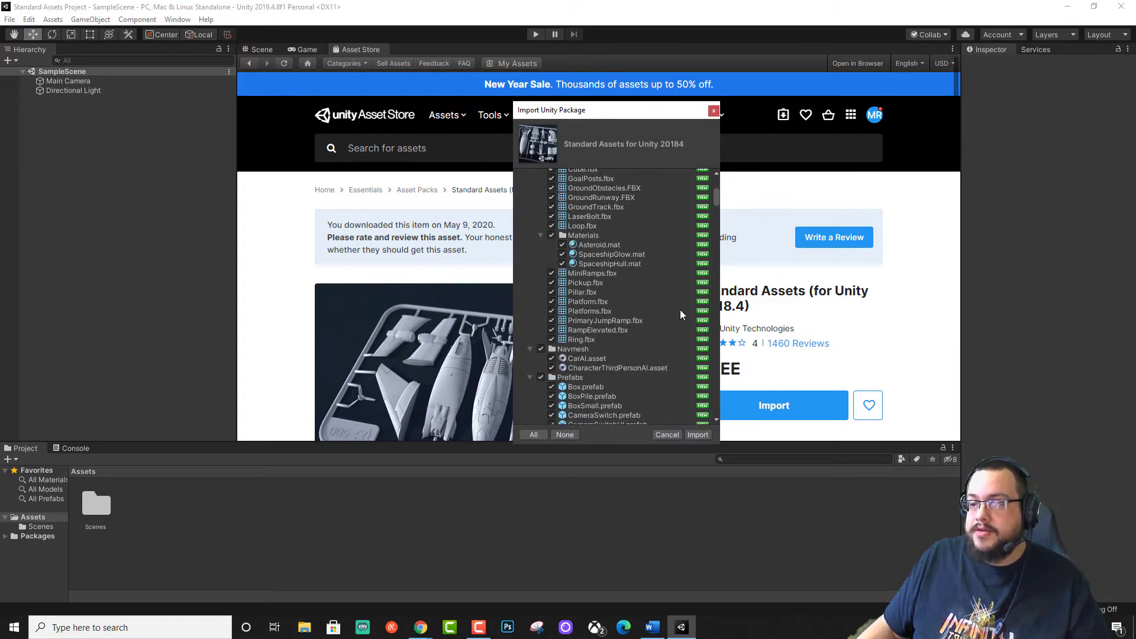
left_click(698, 435)
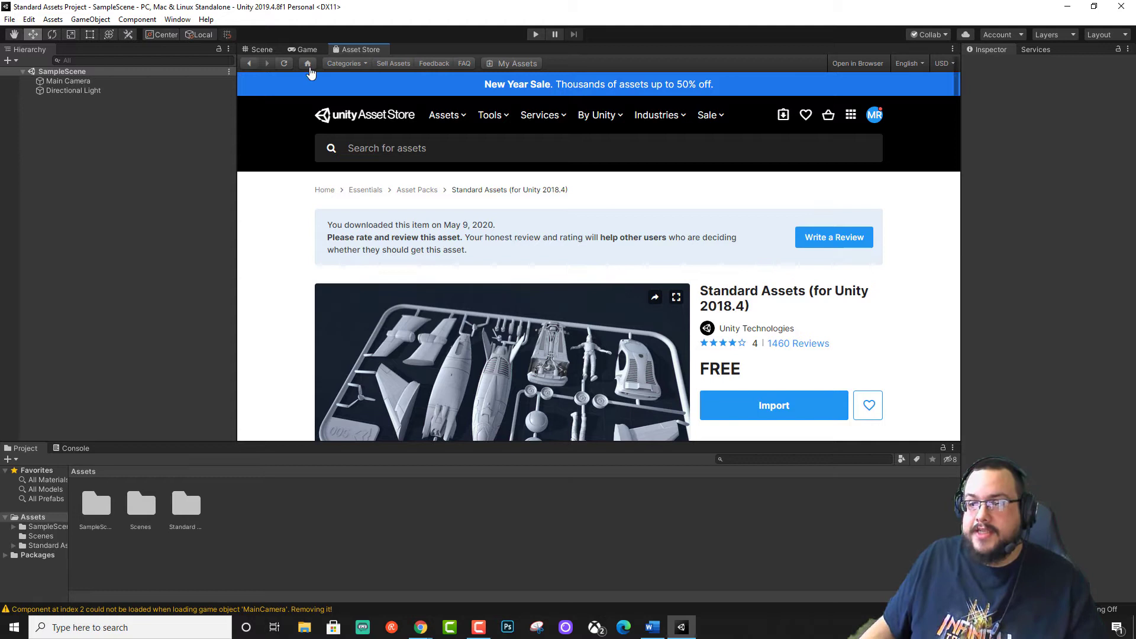
In the Console, select the CS0619 GUIText obsolete error from SimpleActivatorMenu.cs
left_click(252, 49)
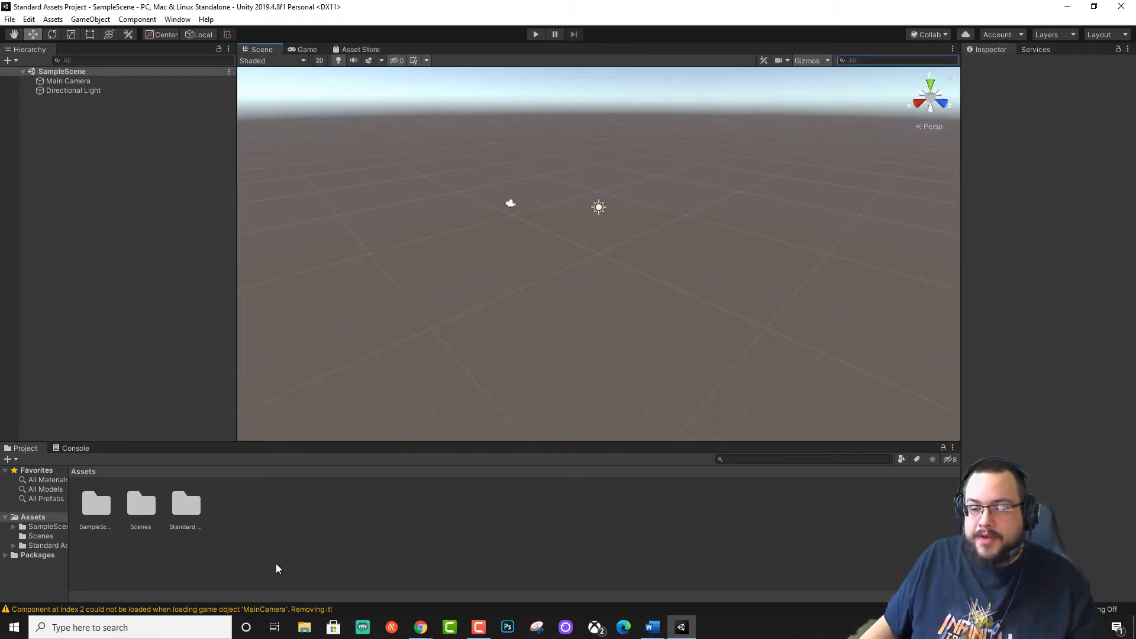
left_click(95, 614)
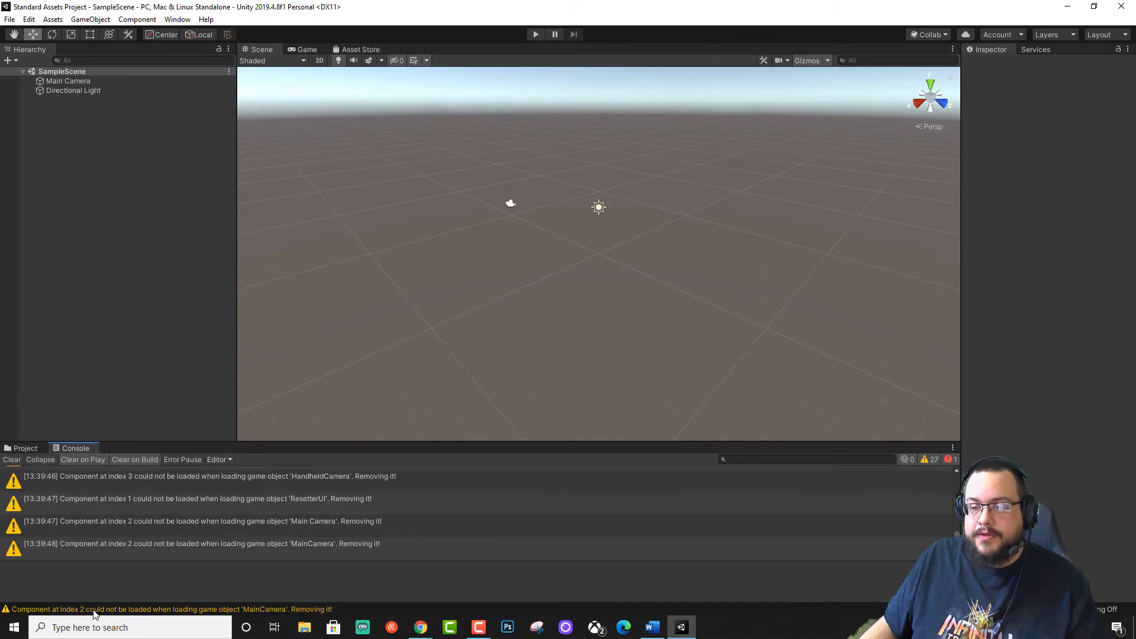
scroll(385, 524, "up", 10)
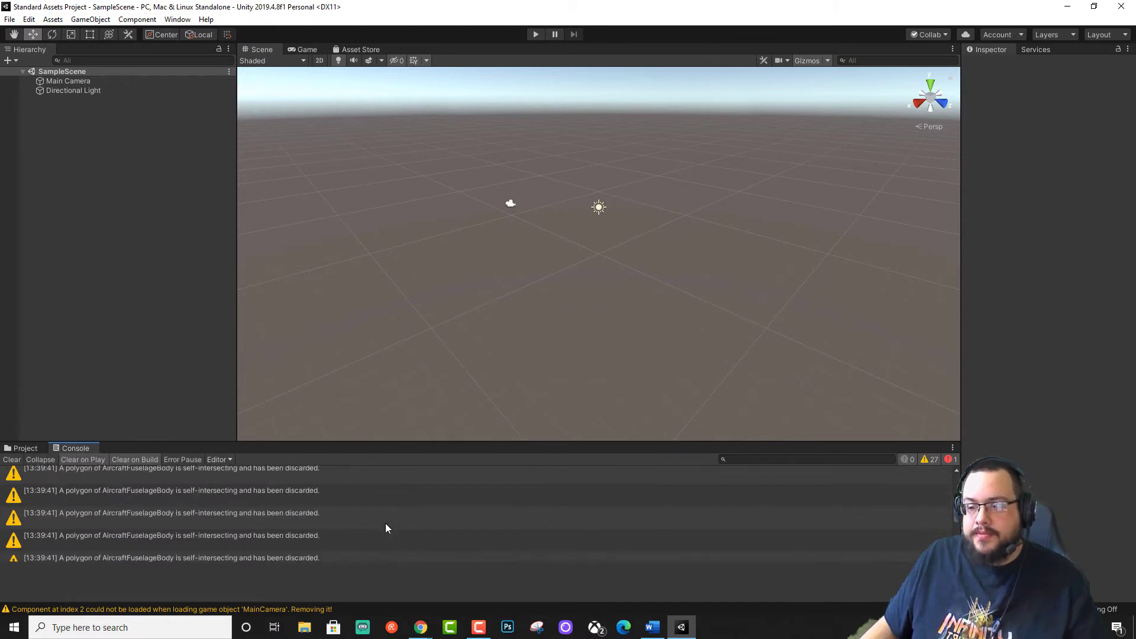
scroll(383, 523, "down", 10)
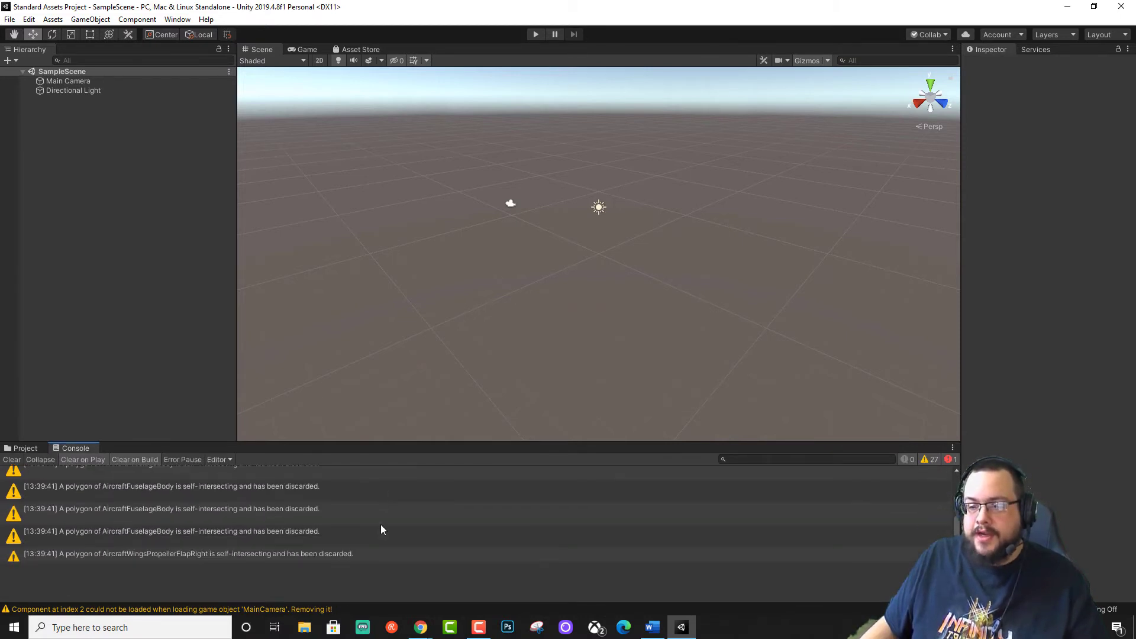
scroll(379, 531, "up", 15)
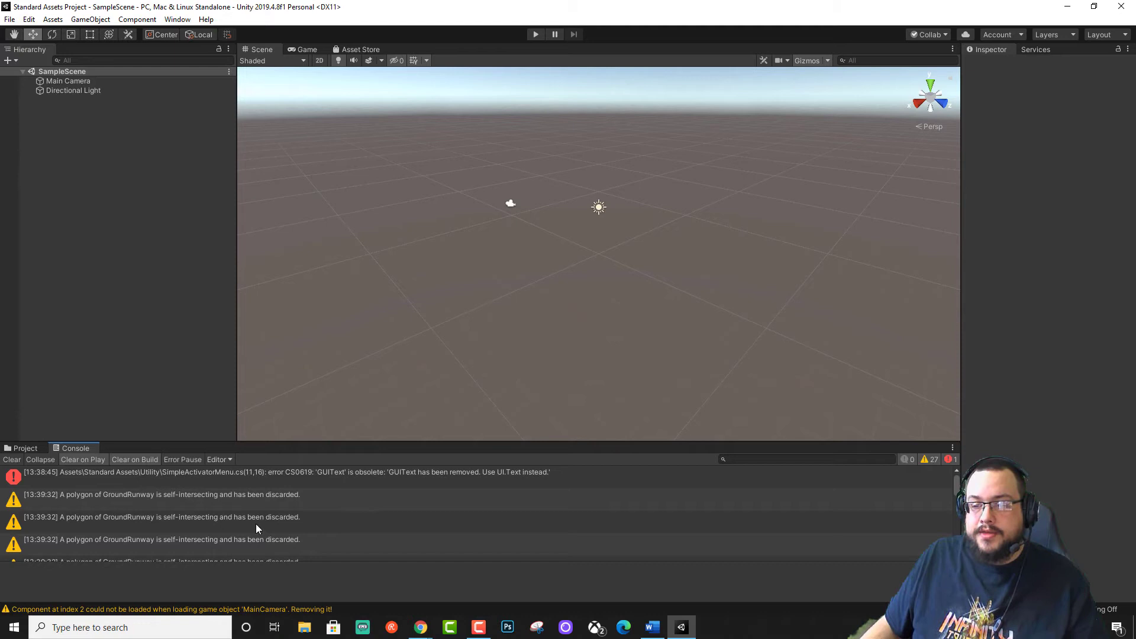
left_click(21, 480)
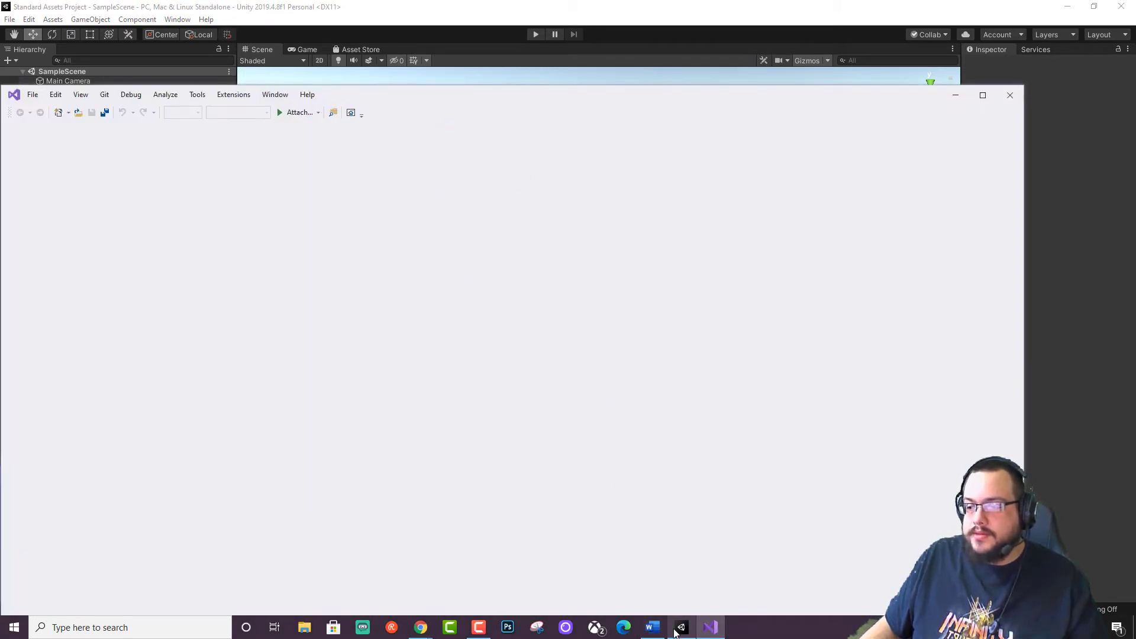
Add a 'using UnityEngine.UI' directive below the existing using lines in SimpleActivatorMenu.cs
left_click(653, 627)
left_click(653, 627)
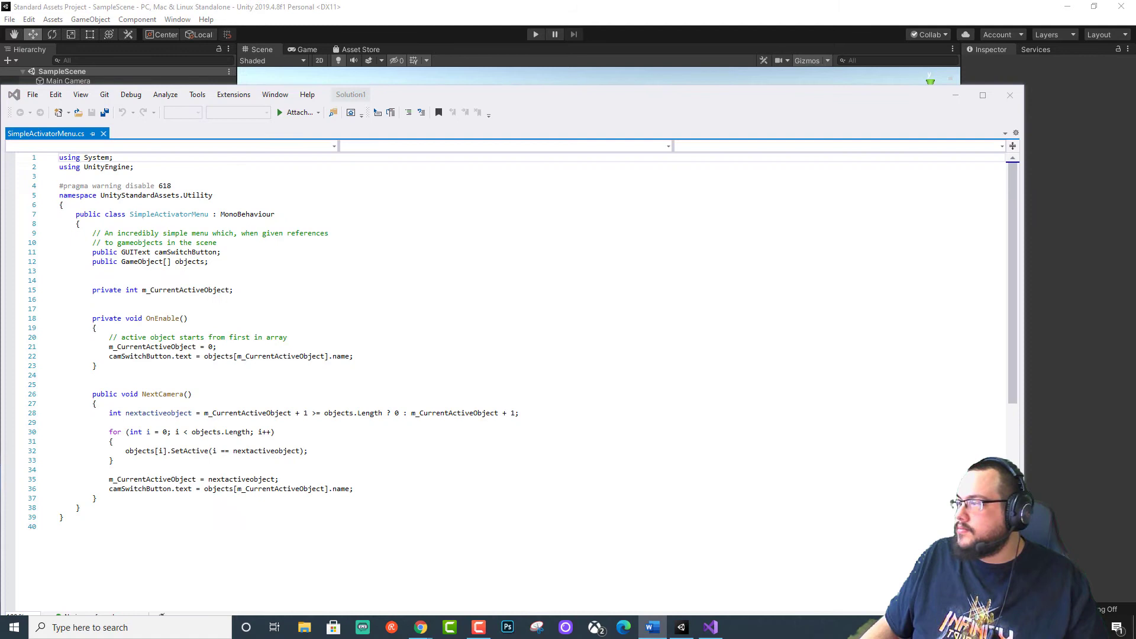
left_click(136, 161)
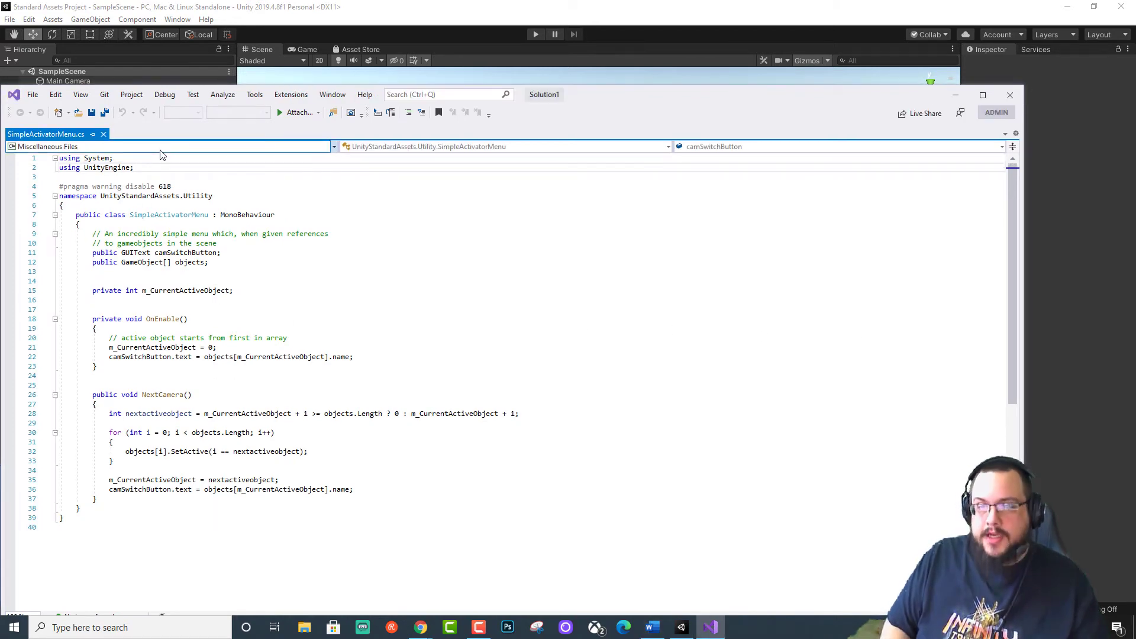
key("Return")
type("using")
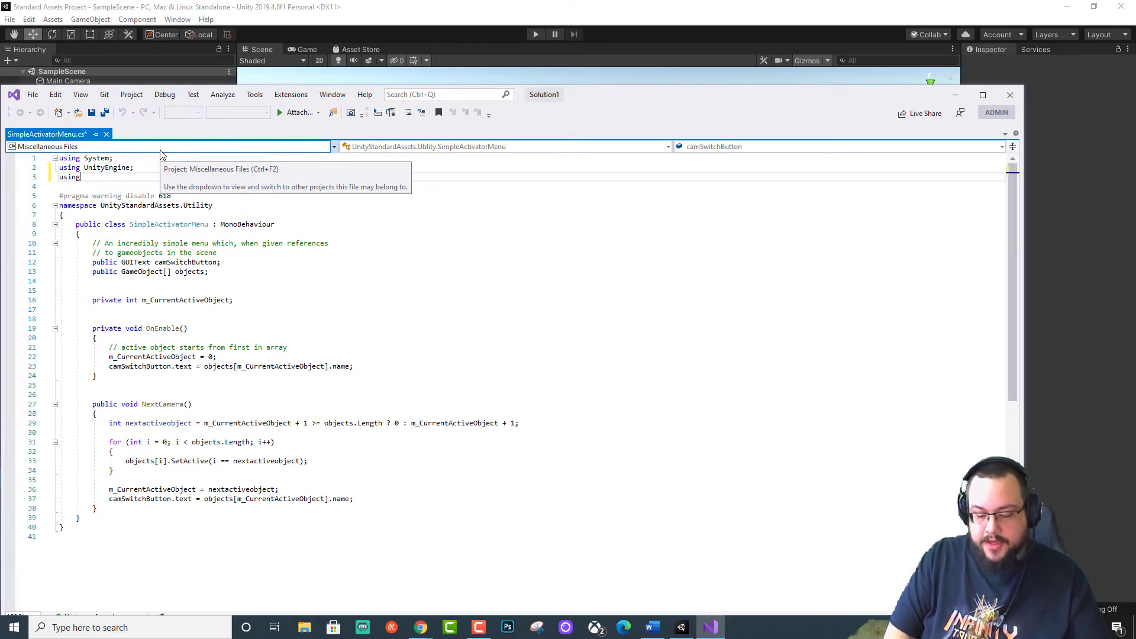
type(" UnityEngine.")
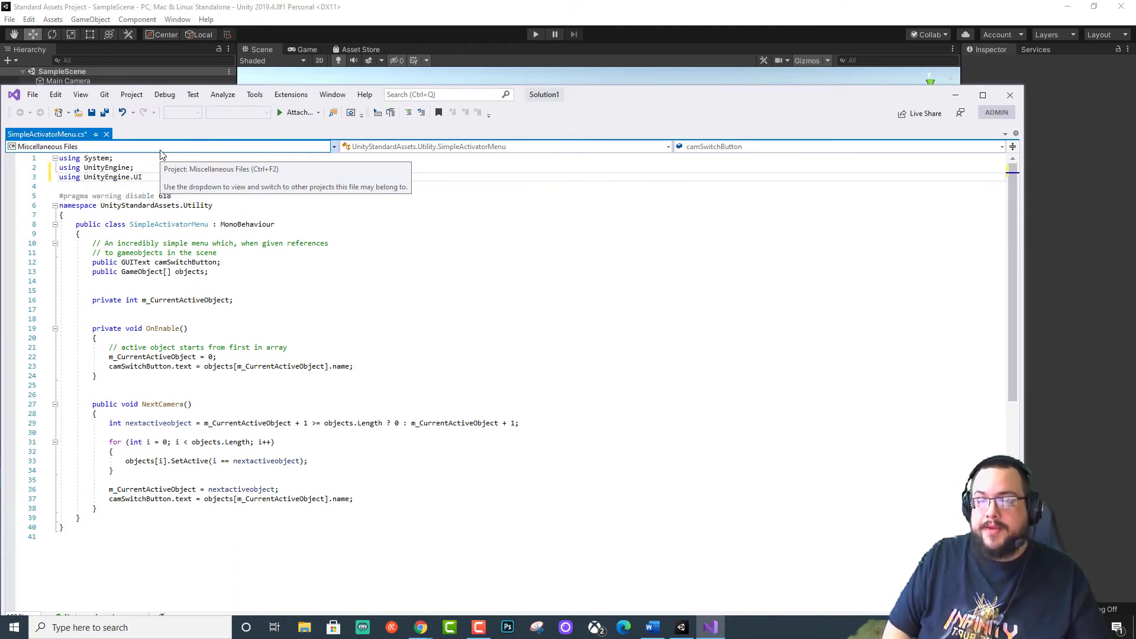
type("UI")
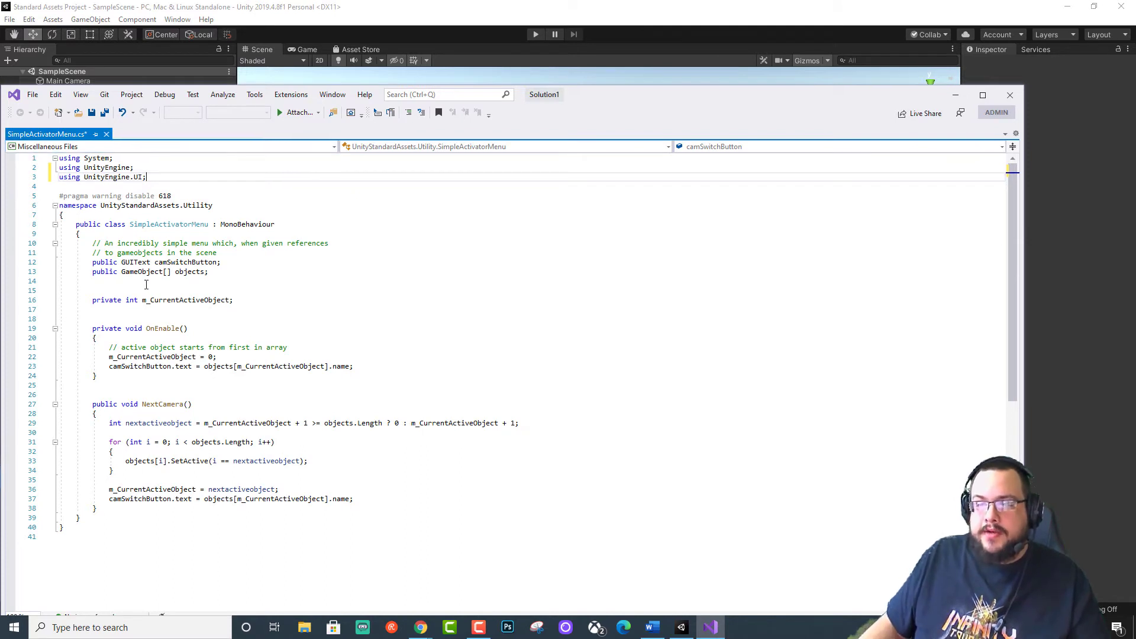
Change the camSwitchButton type from GUIText to Text, save, and close Visual Studio
left_click(133, 262)
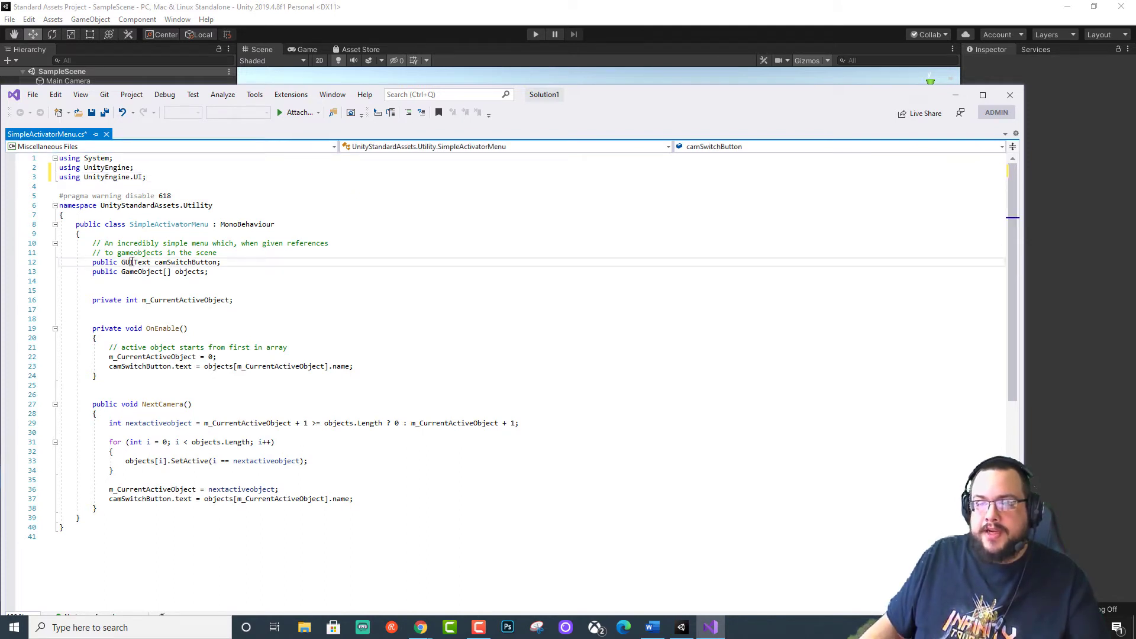
key("BackSpace")
key("BackSpace")
key("BackSpace")
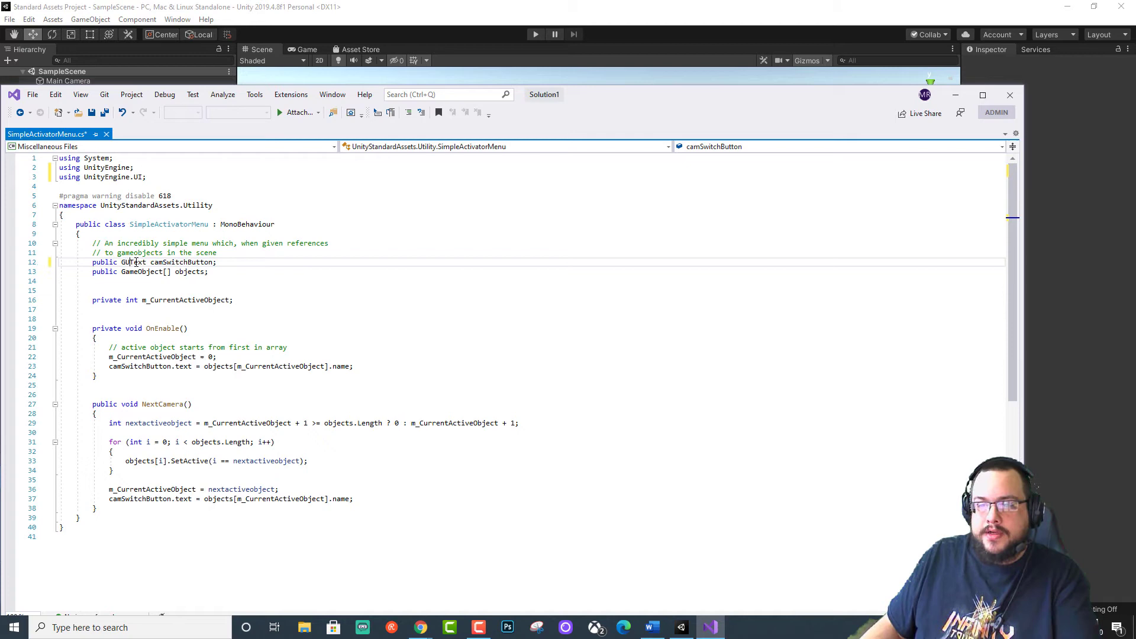
left_click(295, 303)
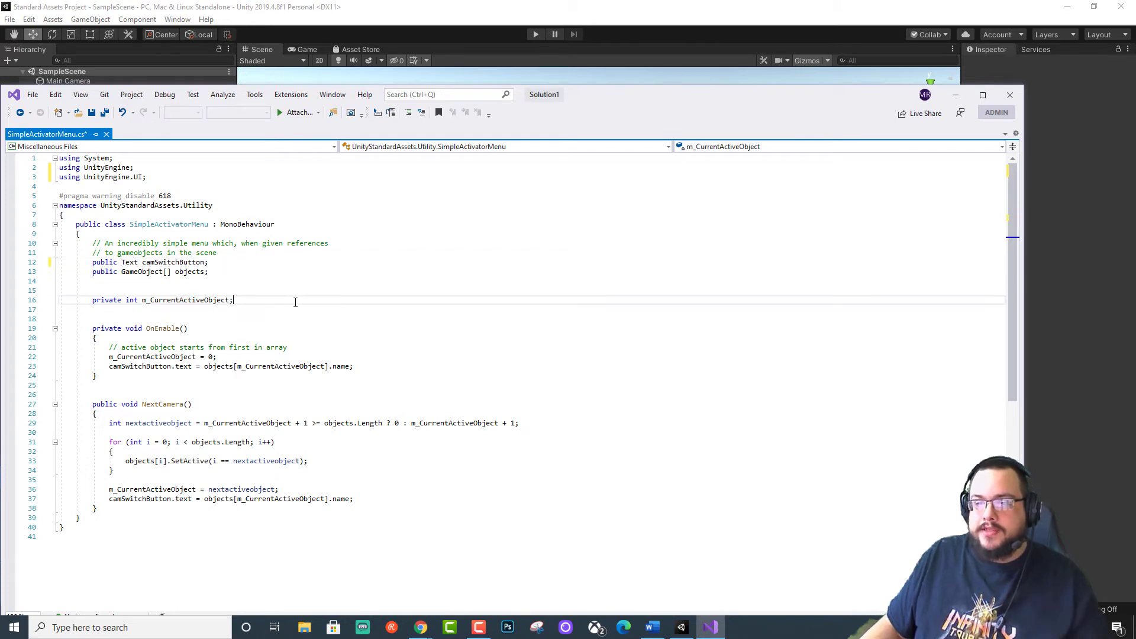
left_click(105, 114)
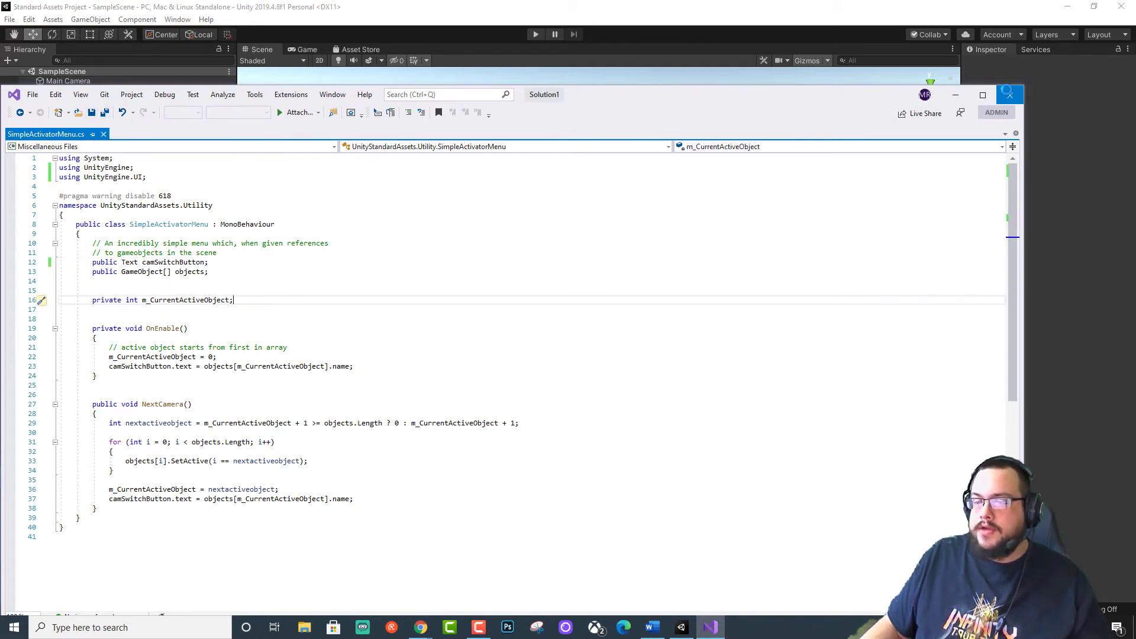
left_click(1008, 93)
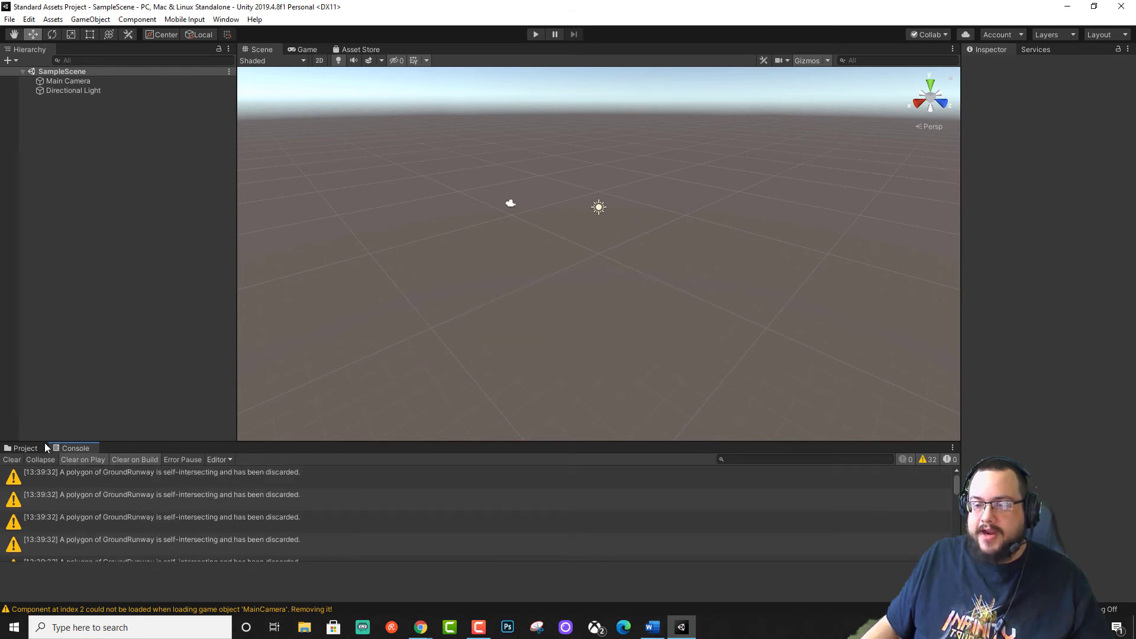
Browse to Assets > SampleScenes > Scenes and open the CharacterThirdPerson scene
left_click(23, 449)
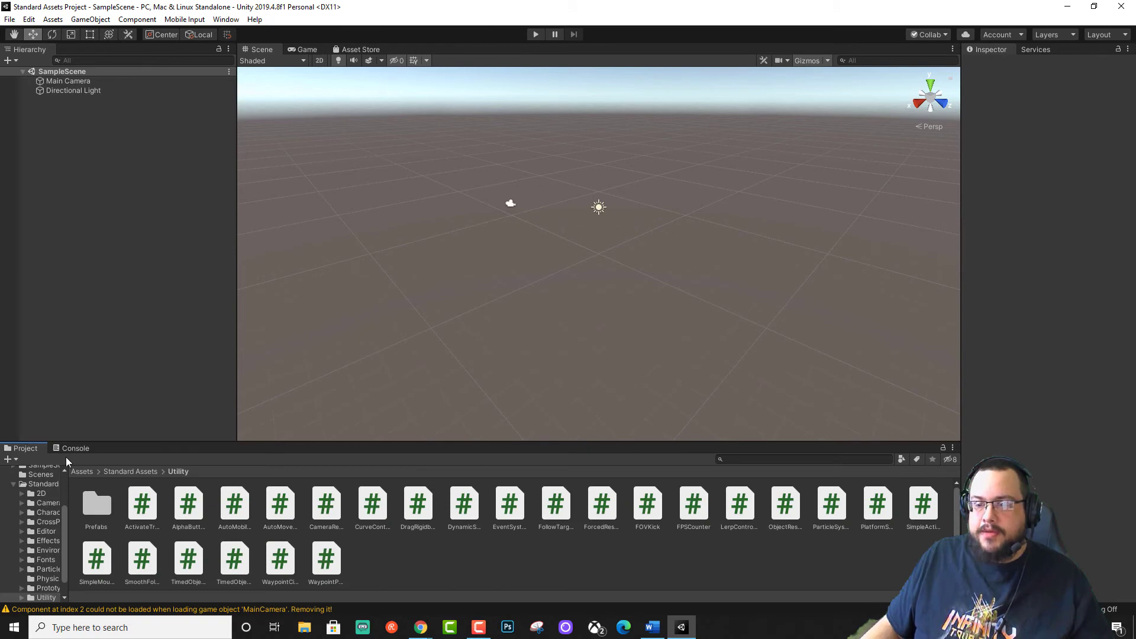
left_click(124, 471)
double_click(186, 504)
double_click(189, 506)
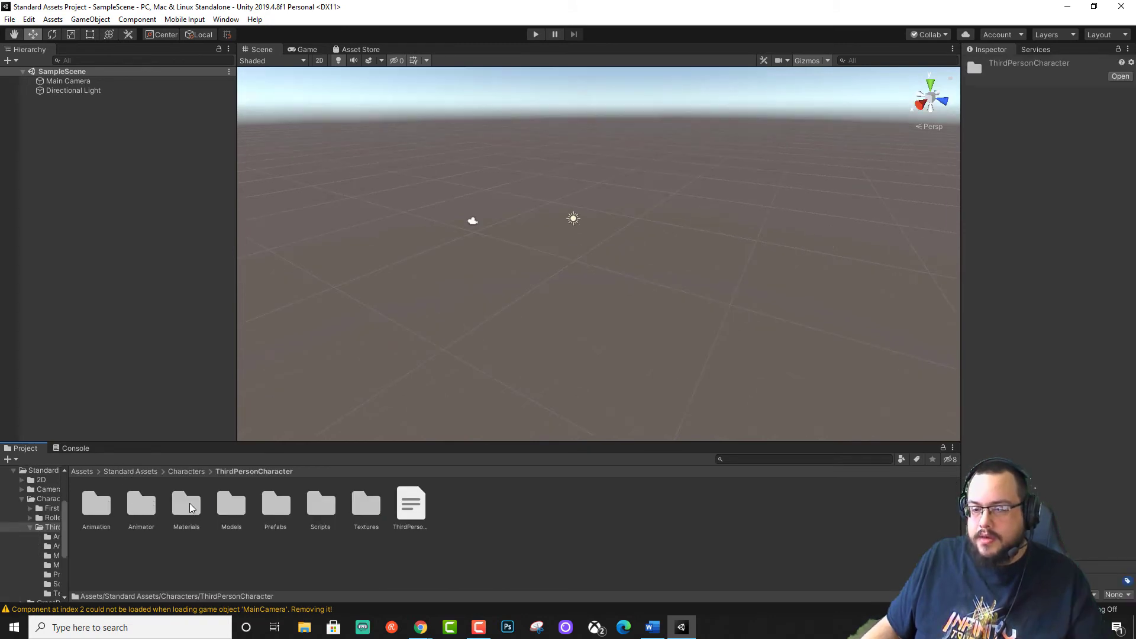
left_click(86, 474)
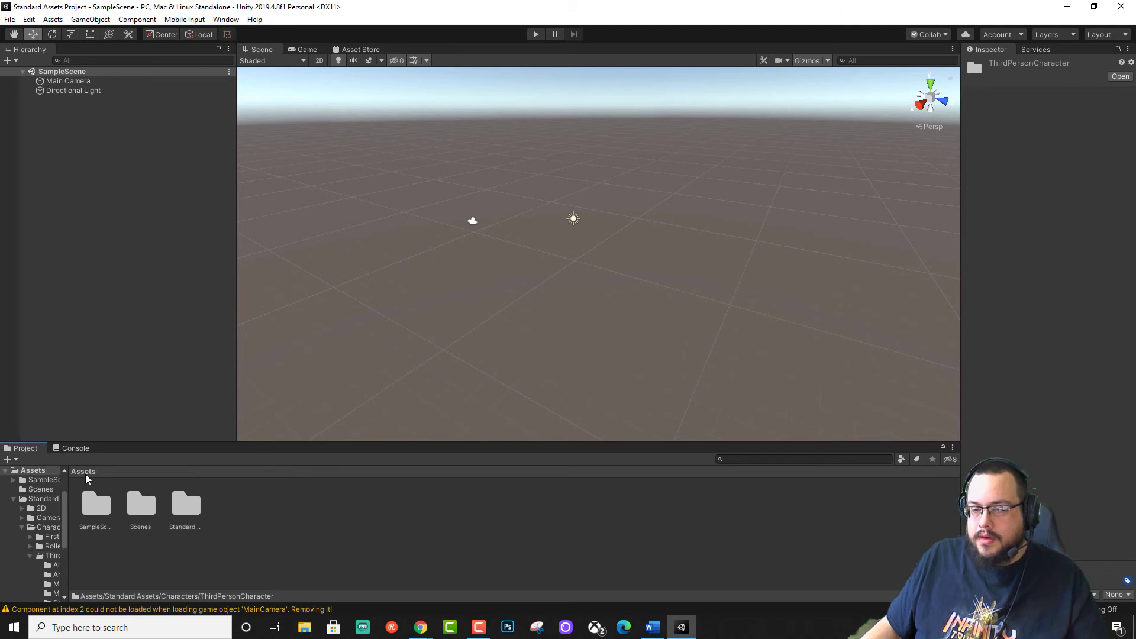
double_click(97, 504)
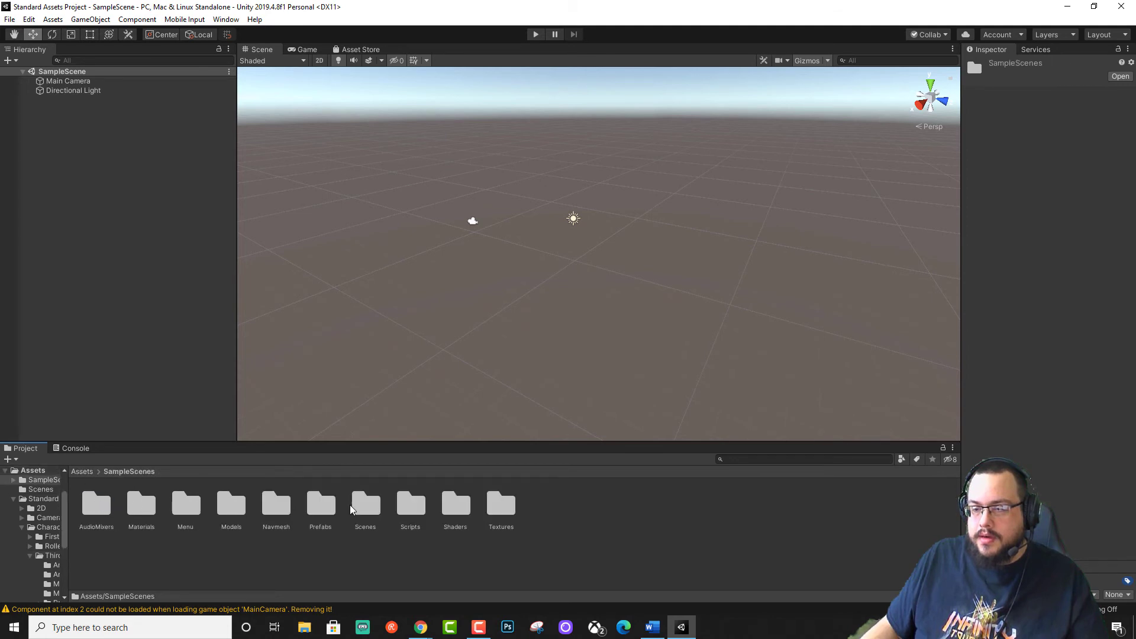
double_click(375, 504)
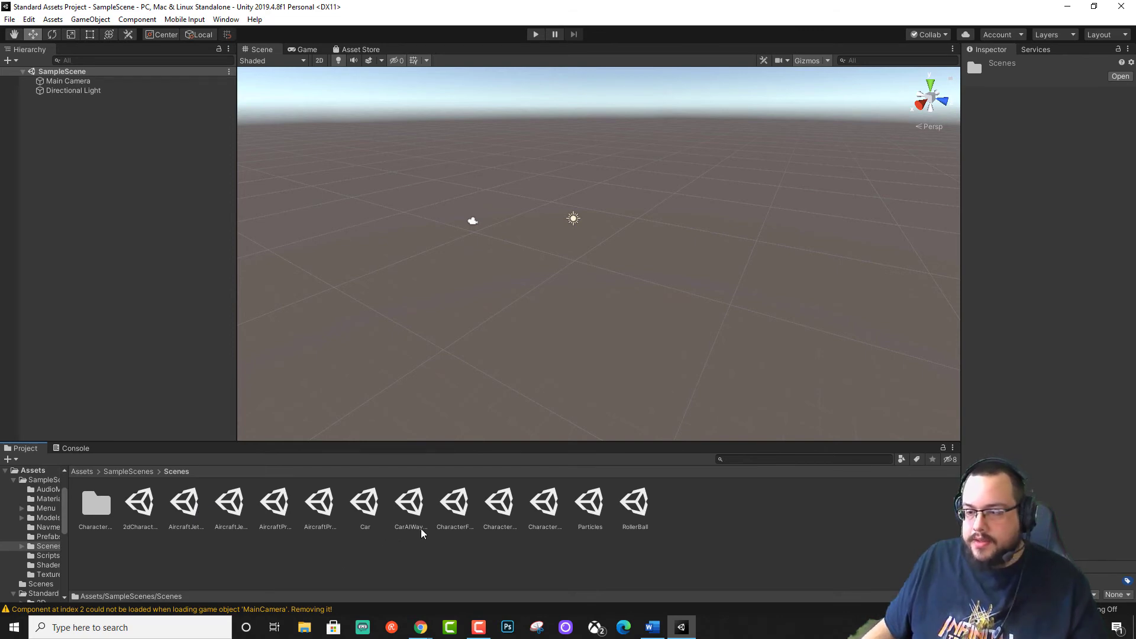
left_click(463, 525)
double_click(500, 503)
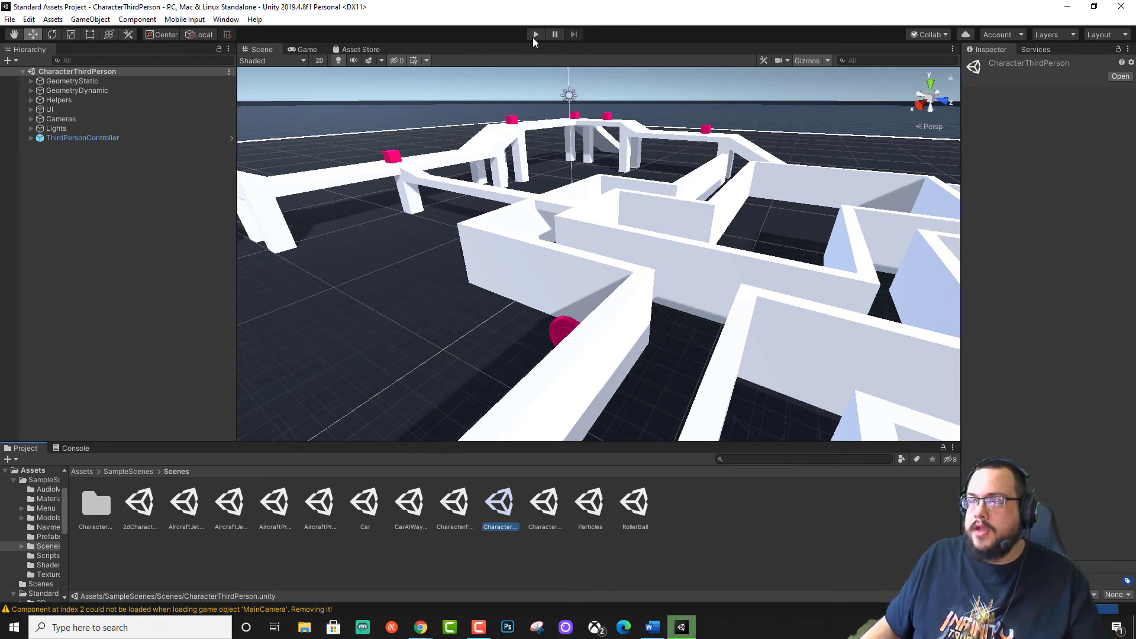
Play the scene, run the character forward with W, then bring up the Esc menu
left_click(532, 38)
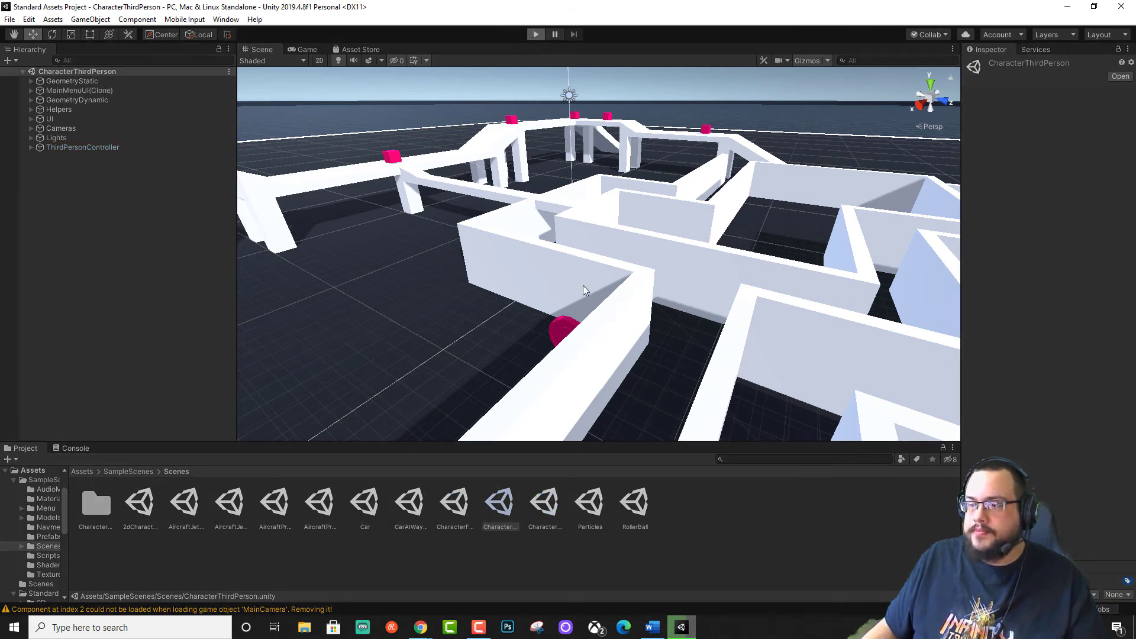
key("w")
key("w")
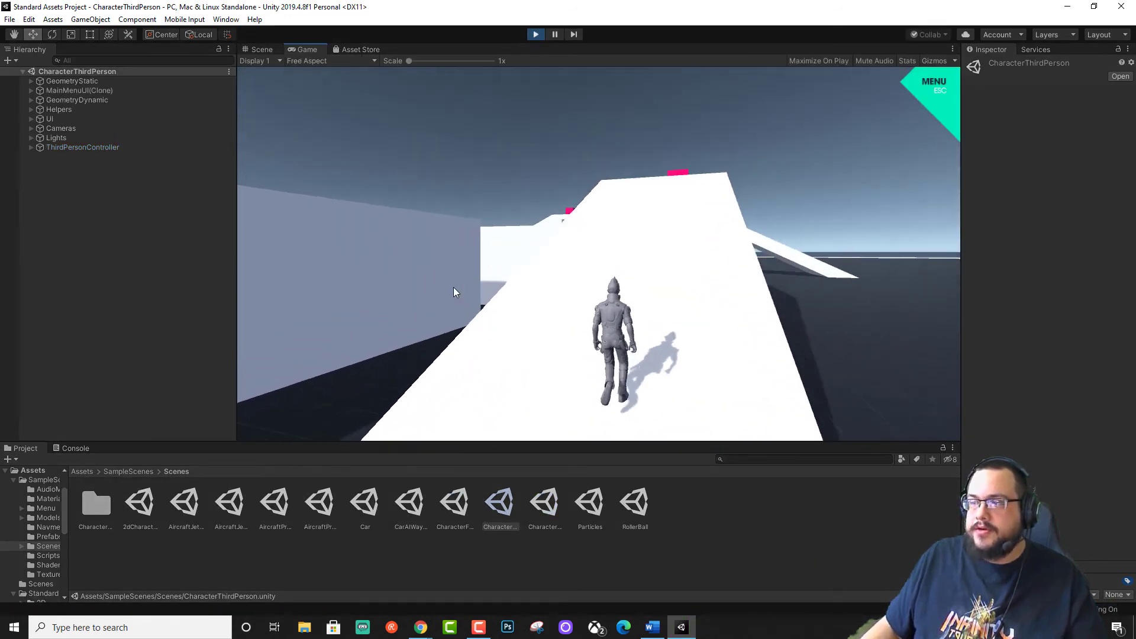
key("w")
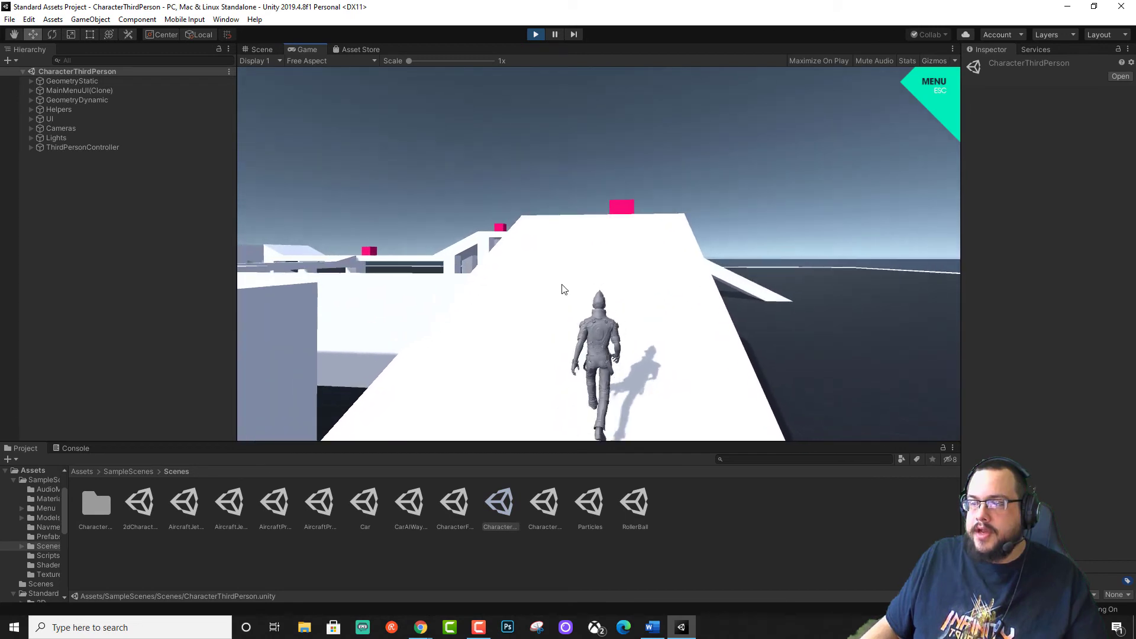
key("w")
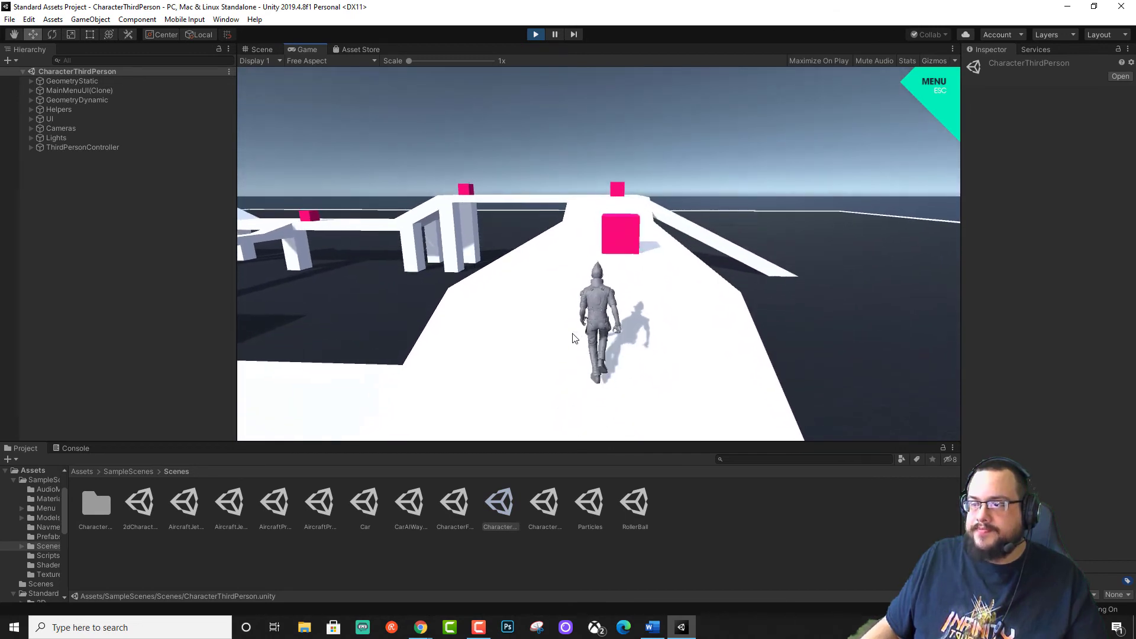
key("w")
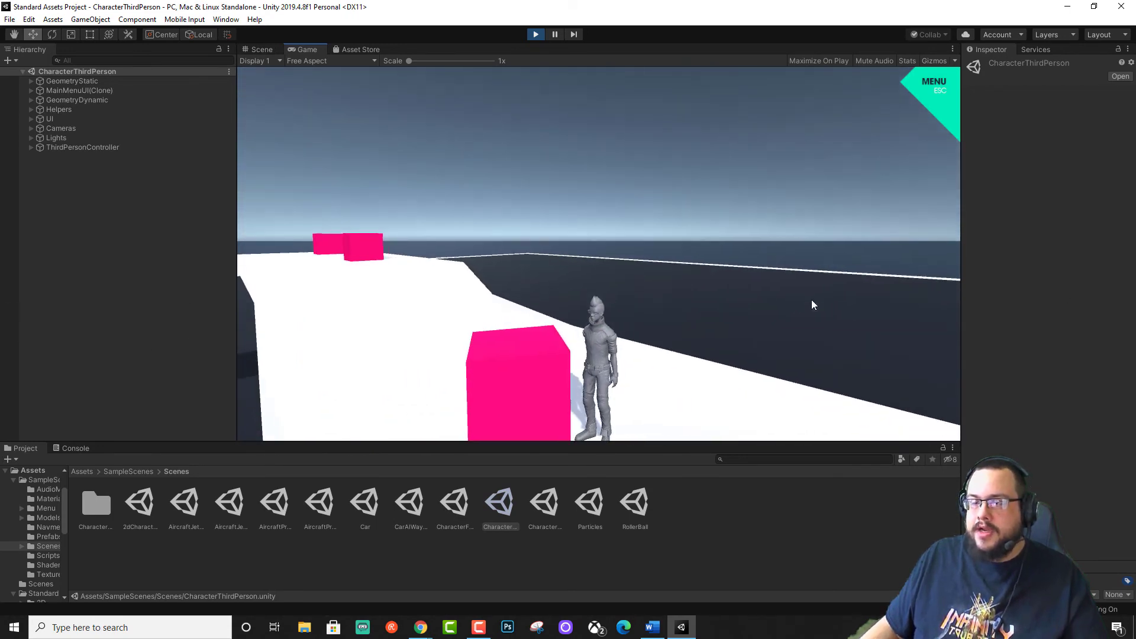
key("Escape")
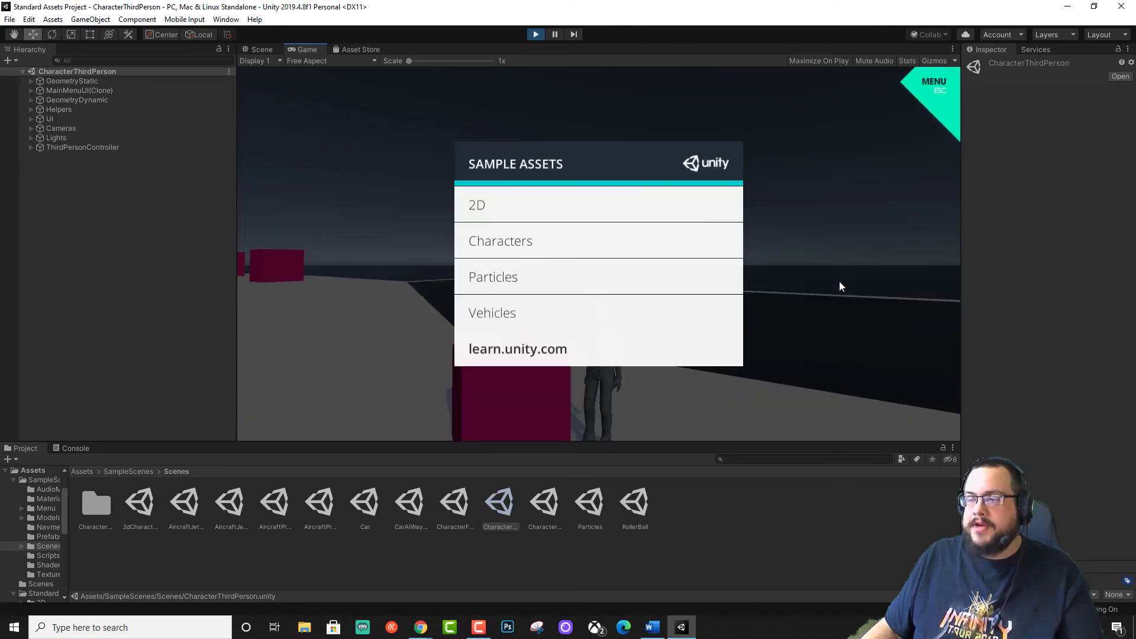
left_click(261, 47)
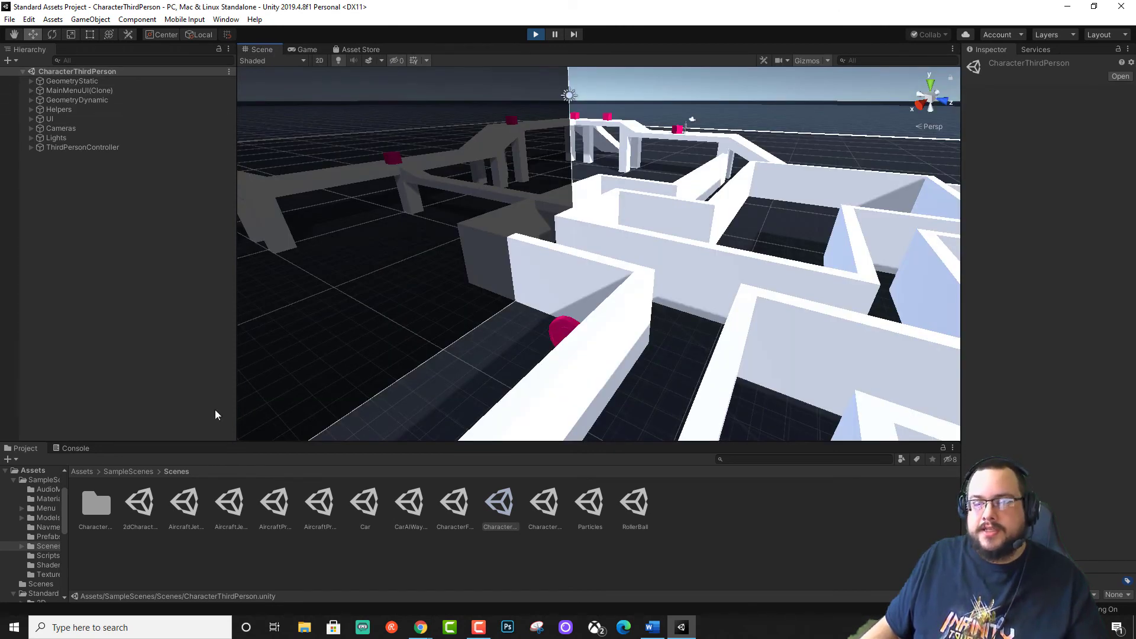
Open the project's own SampleScene from Assets > Scenes
left_click(128, 471)
left_click(82, 471)
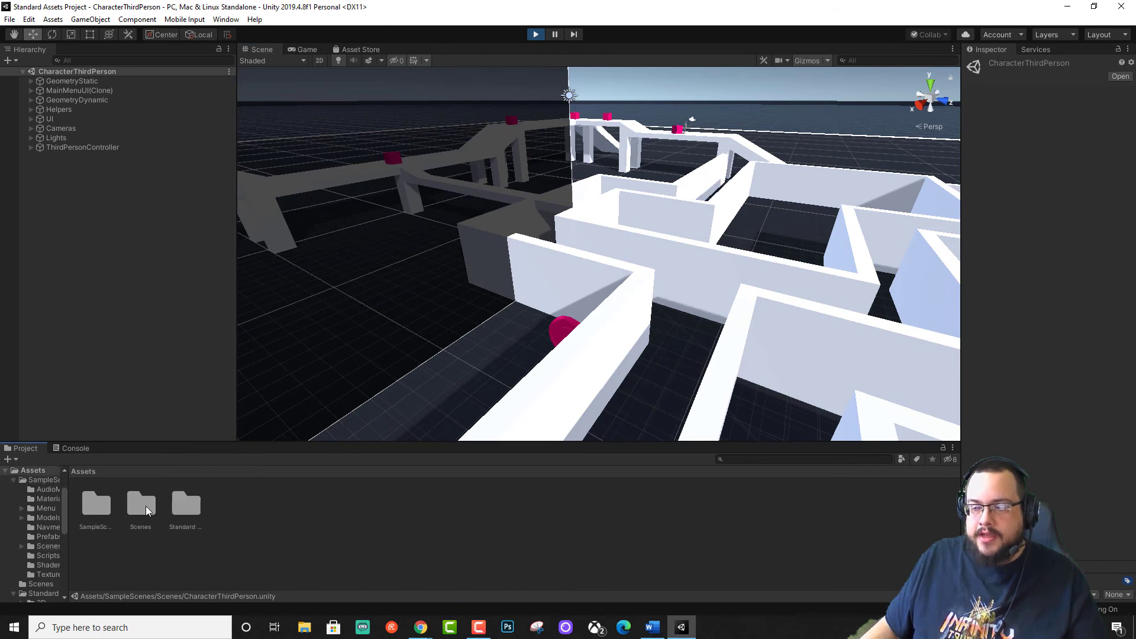
double_click(144, 506)
double_click(98, 505)
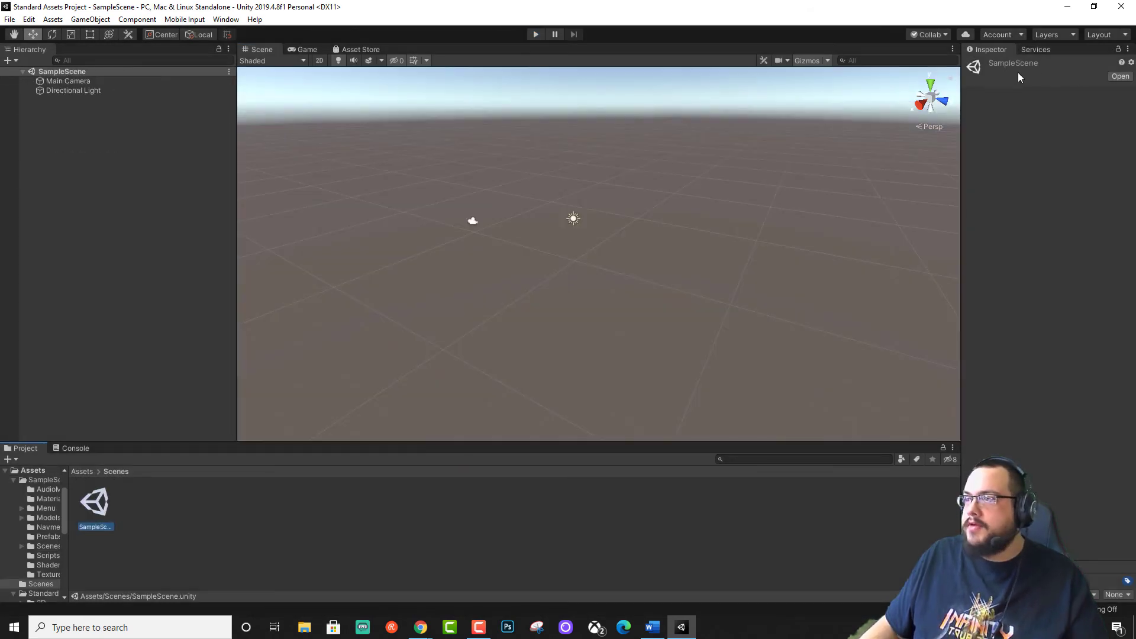
Set the Main Camera's tag to MainCamera in the Inspector
left_click(71, 82)
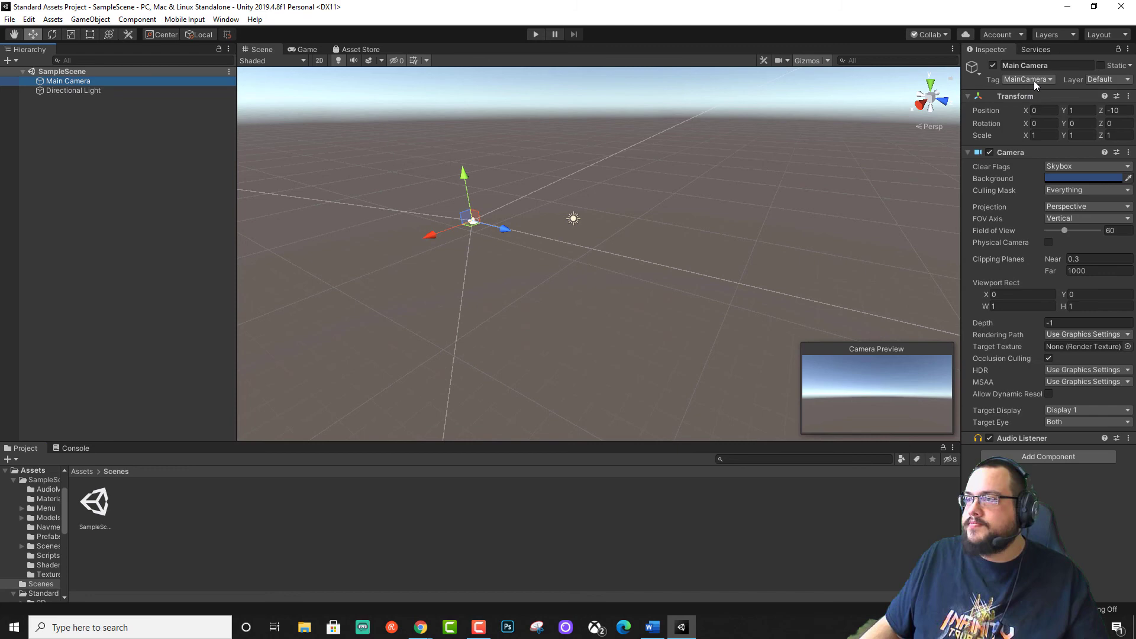
left_click(1034, 80)
left_click(1029, 144)
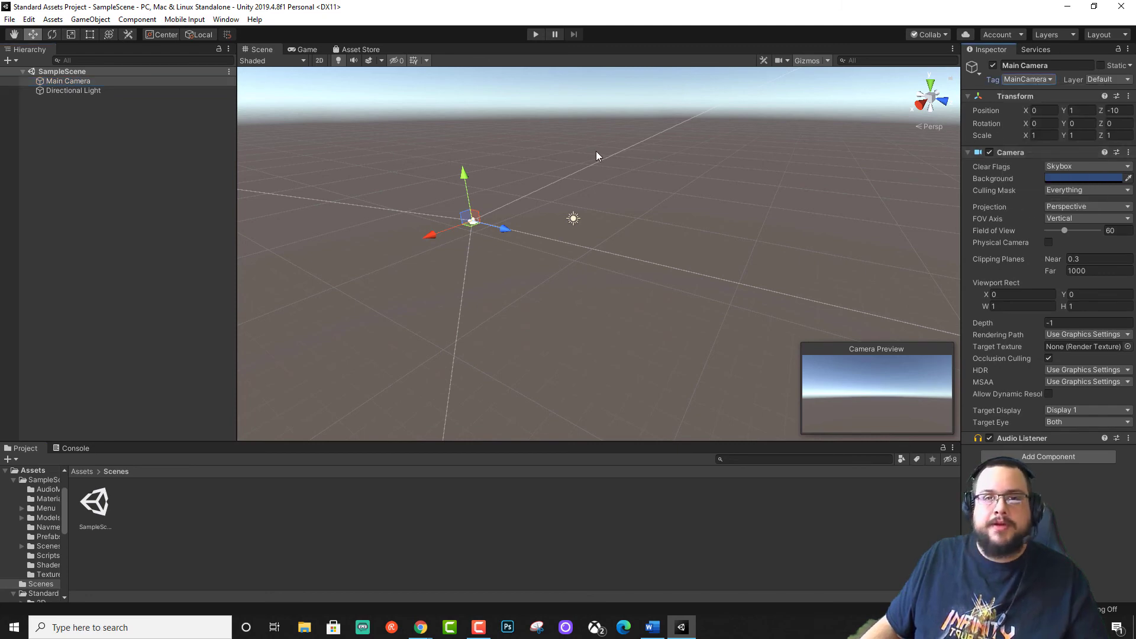